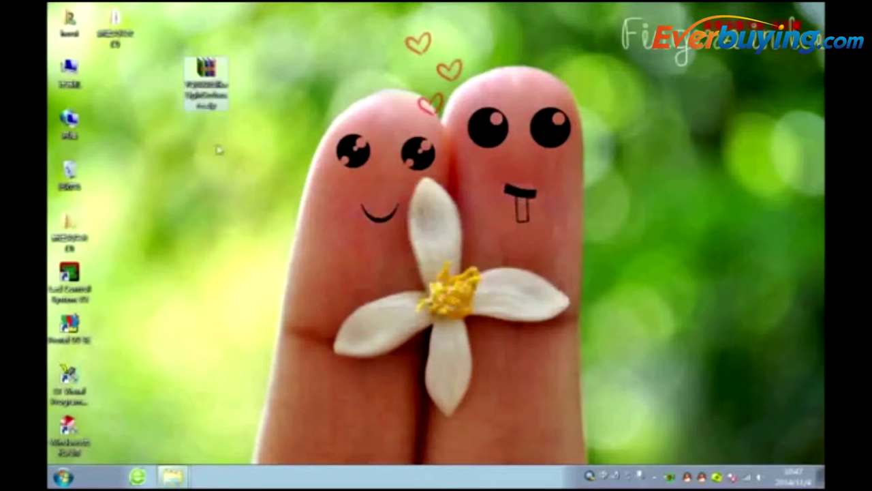
Extract the YQ8008BikeLightSoftware archive on the desktop into its own folder
right_click(203, 87)
left_click(271, 100)
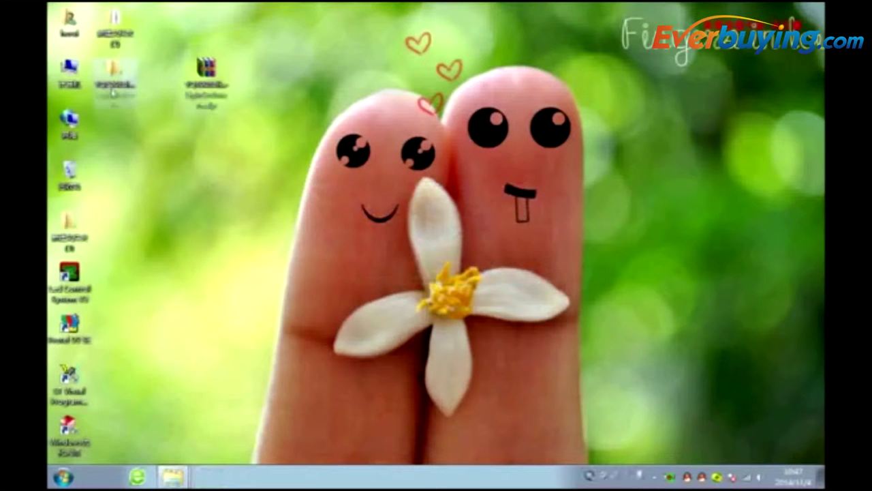
left_click(109, 84)
left_click(109, 83)
key("Return")
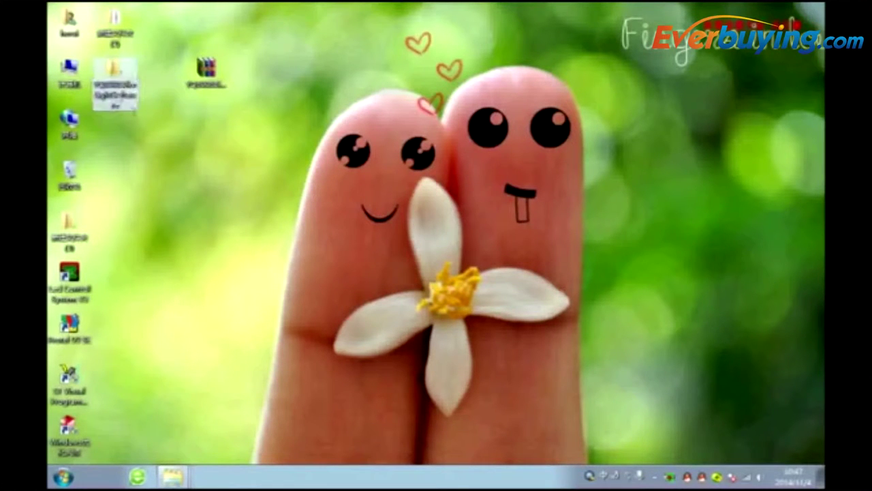
Open the extracted folder and its nested subfolder, and launch the bike light software executable
double_click(119, 94)
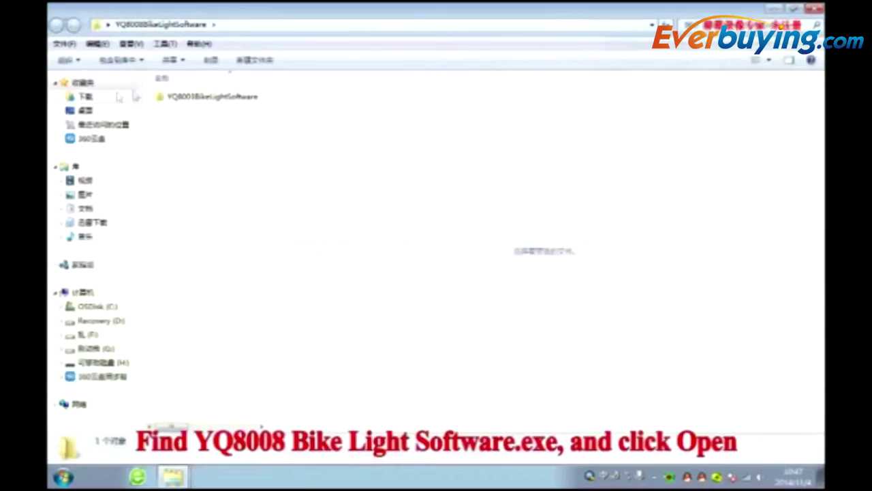
double_click(161, 97)
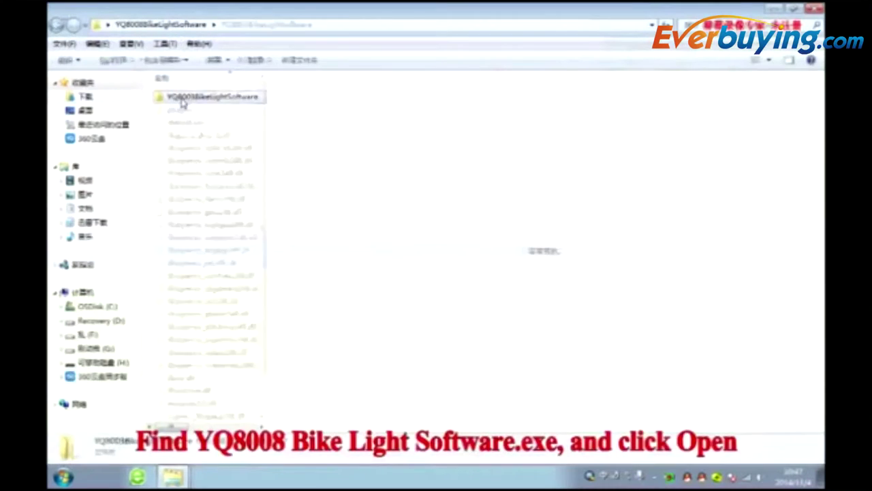
double_click(218, 415)
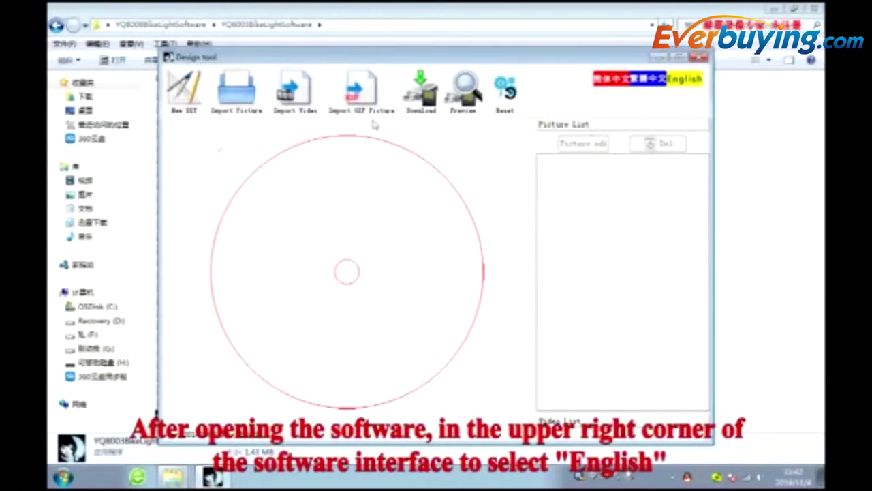
Set the interface language to English and create a new DIY drawing
left_click(615, 86)
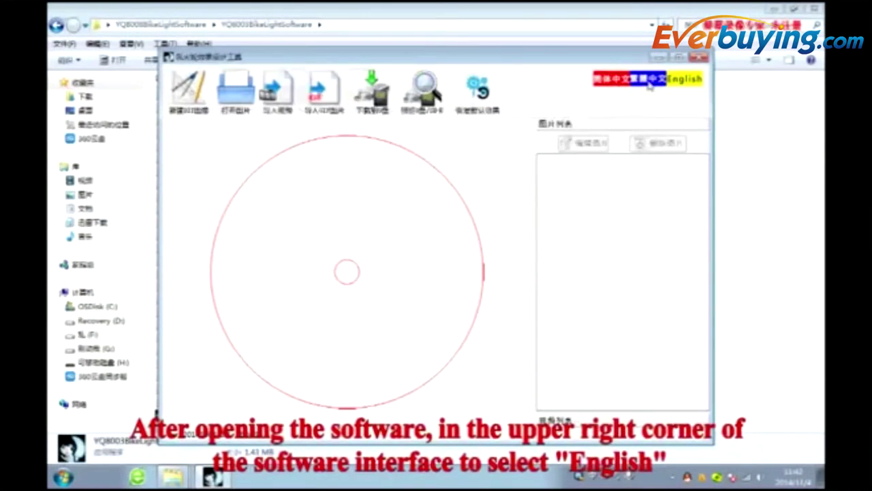
left_click(674, 81)
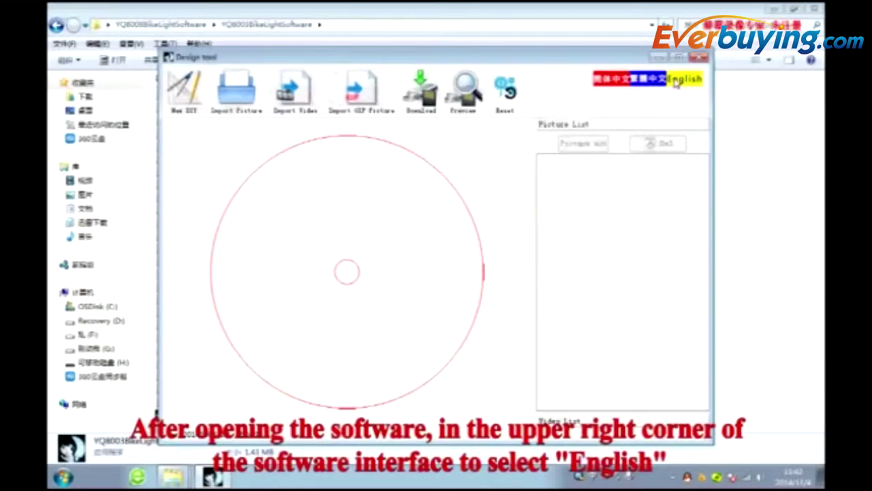
left_click(189, 102)
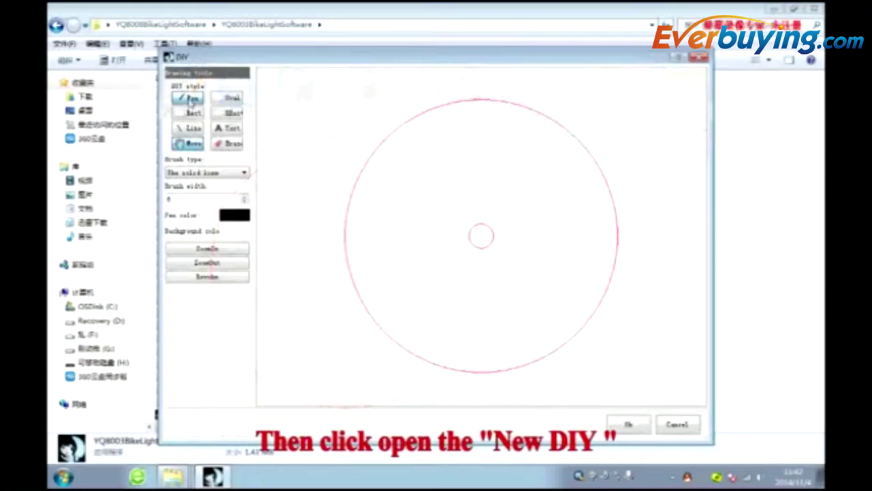
With the Pen tool, draw a short horizontal line near the wheel's upper edge, handwrite "happy" beneath it and add a heart beside the word
left_click_drag(419, 132, 491, 132)
mouse_move(397, 148)
left_mouse_down()
mouse_move(392, 190)
mouse_move(428, 171)
mouse_move(444, 203)
left_mouse_up()
mouse_move(444, 170)
left_mouse_down()
mouse_move(447, 185)
mouse_move(476, 178)
mouse_move(468, 213)
left_mouse_up()
mouse_move(475, 173)
left_mouse_down()
mouse_move(490, 175)
mouse_move(472, 187)
mouse_move(506, 189)
mouse_move(519, 167)
left_mouse_up()
mouse_move(519, 169)
left_mouse_down()
mouse_move(515, 209)
mouse_move(492, 218)
left_mouse_up()
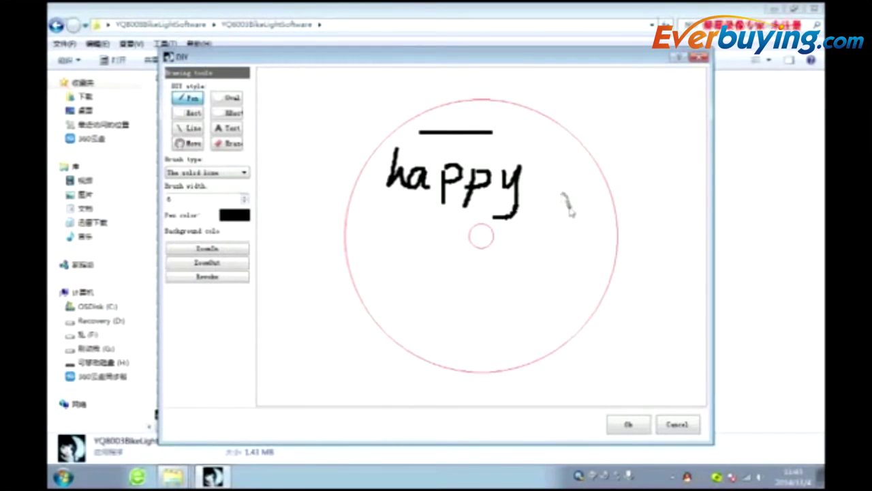
mouse_move(570, 212)
left_mouse_down()
mouse_move(541, 218)
mouse_move(554, 229)
mouse_move(581, 184)
mouse_move(595, 217)
mouse_move(562, 249)
mouse_move(558, 238)
left_mouse_up()
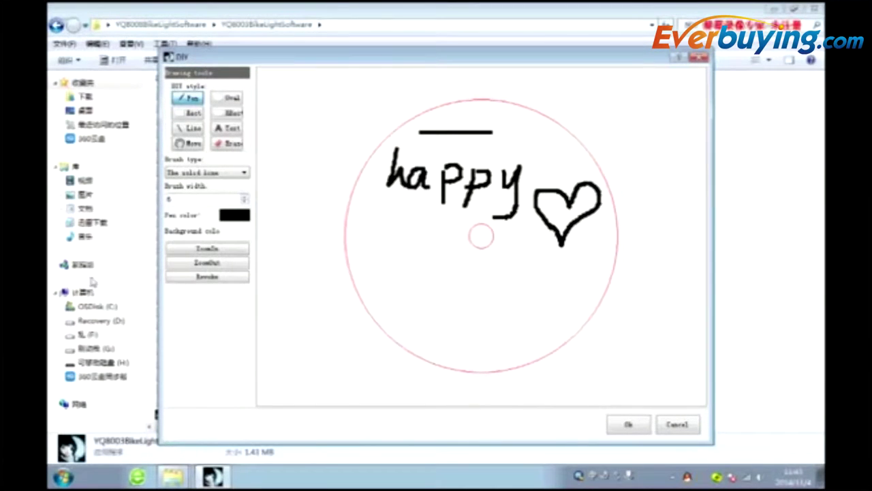
Set the brush width to 11 and handwrite a thicker "happy" below the first one
left_click(245, 198)
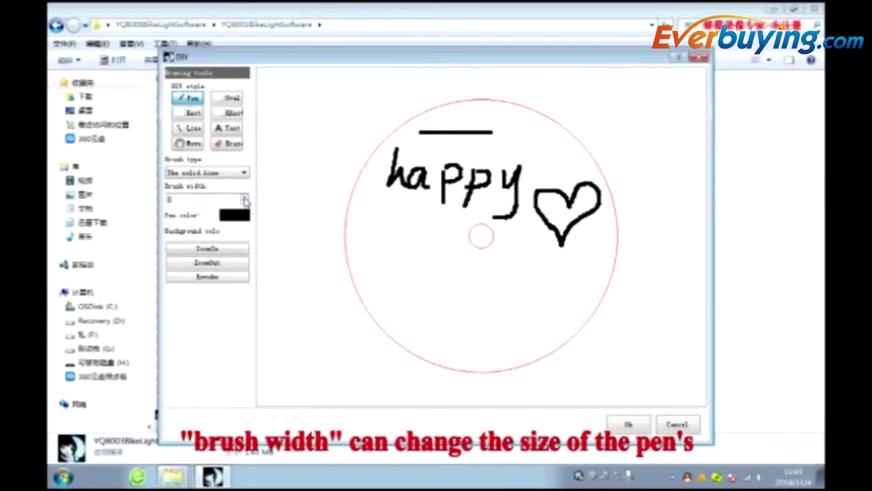
mouse_move(382, 201)
left_mouse_down()
mouse_move(375, 244)
mouse_move(387, 233)
mouse_move(404, 256)
mouse_move(461, 259)
mouse_move(453, 287)
left_mouse_up()
mouse_move(459, 234)
left_mouse_down()
mouse_move(484, 236)
mouse_move(463, 267)
left_mouse_up()
left_click_drag(495, 236, 496, 287)
mouse_move(497, 240)
left_mouse_down()
mouse_move(515, 245)
mouse_move(516, 263)
mouse_move(529, 267)
mouse_move(541, 288)
mouse_move(527, 310)
left_mouse_up()
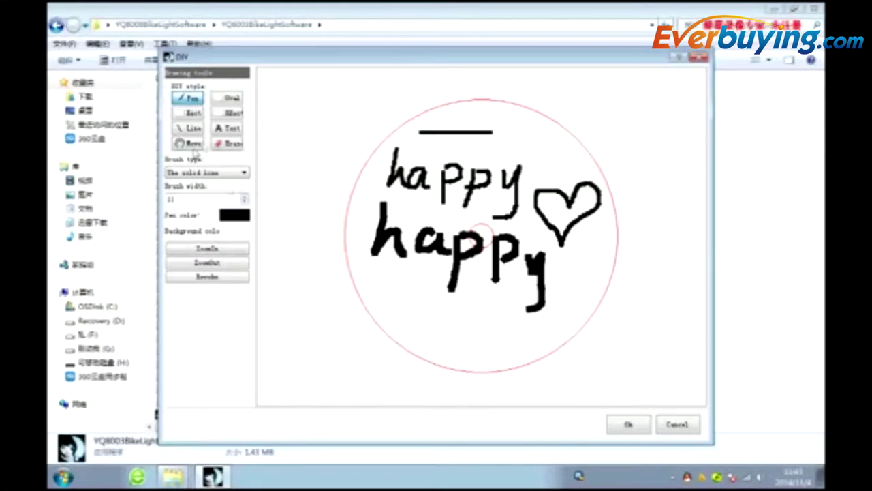
Change the pen color to purple and draw two short strokes below the thick "happy"
left_click(238, 216)
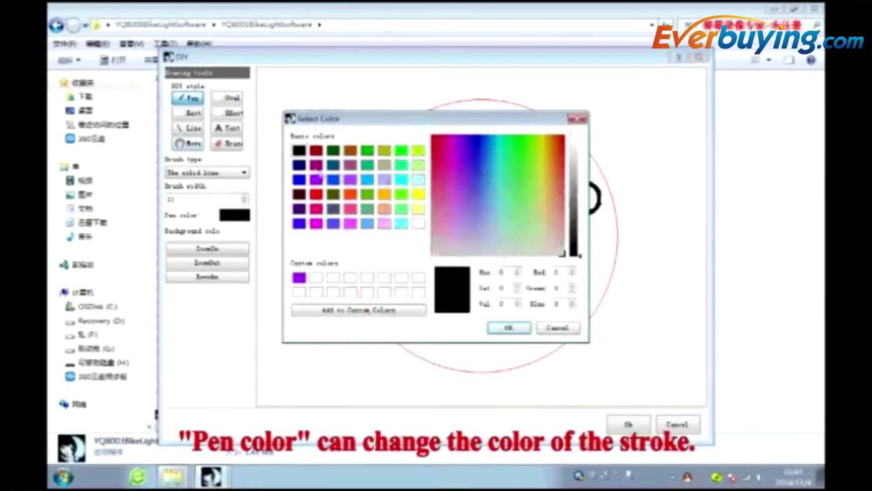
left_click(551, 178)
left_click(509, 329)
left_click_drag(426, 314, 483, 323)
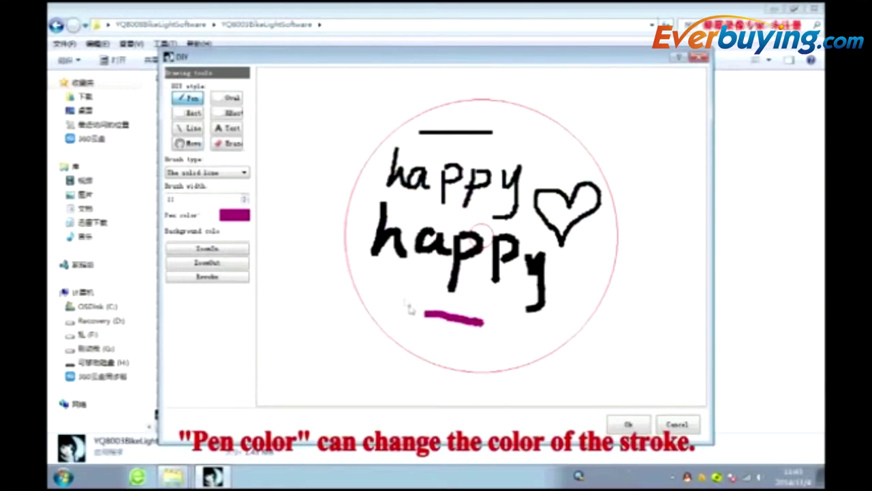
left_click_drag(399, 295, 432, 295)
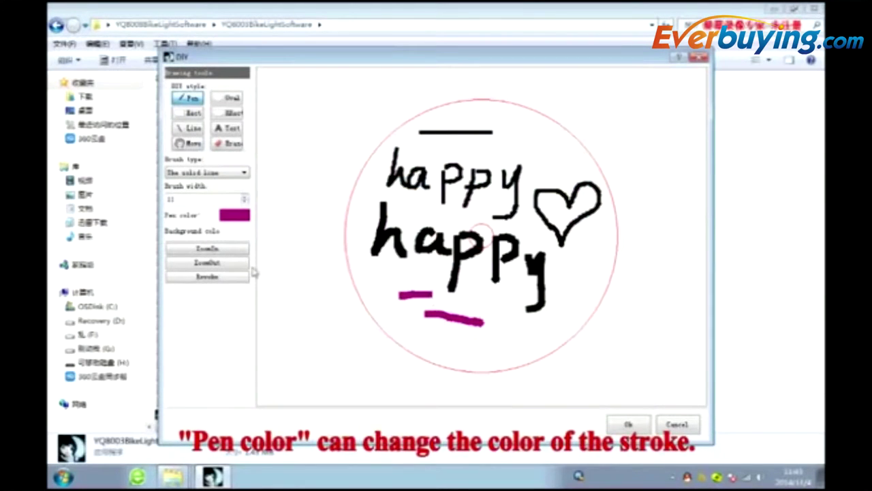
Set the background color to the bright pink basic color (red 255, blue 127)
left_click(234, 233)
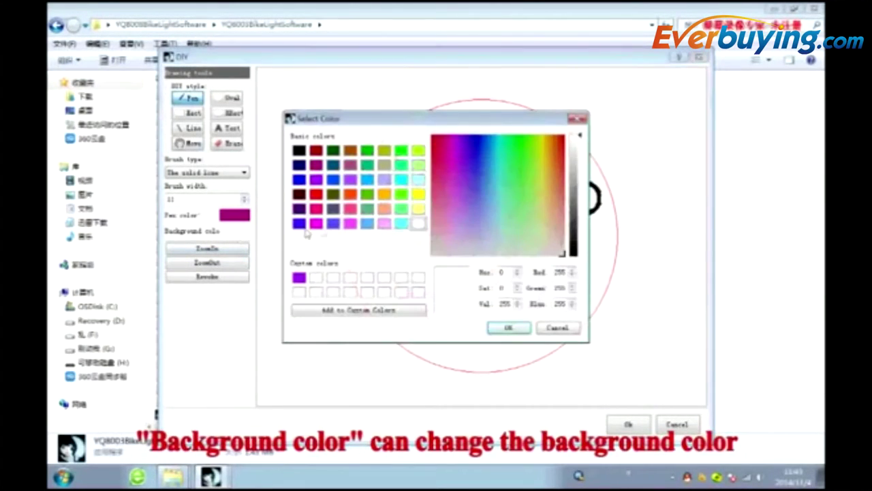
left_click(332, 210)
left_click(316, 209)
left_click(508, 327)
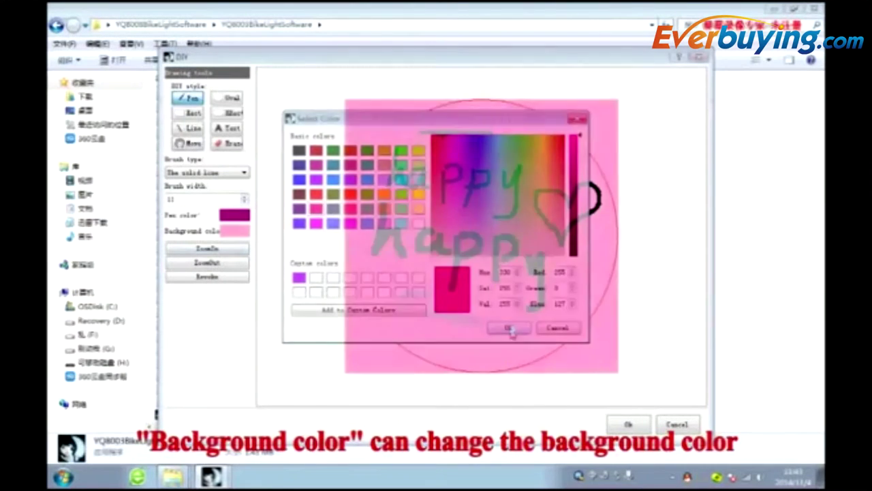
Change the background color to cyan from the basic colors
left_click(236, 233)
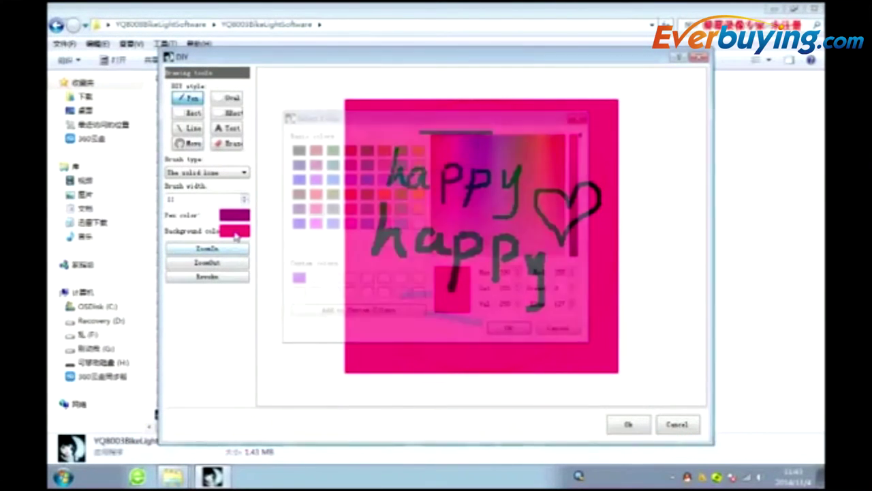
left_click(402, 179)
left_click(508, 328)
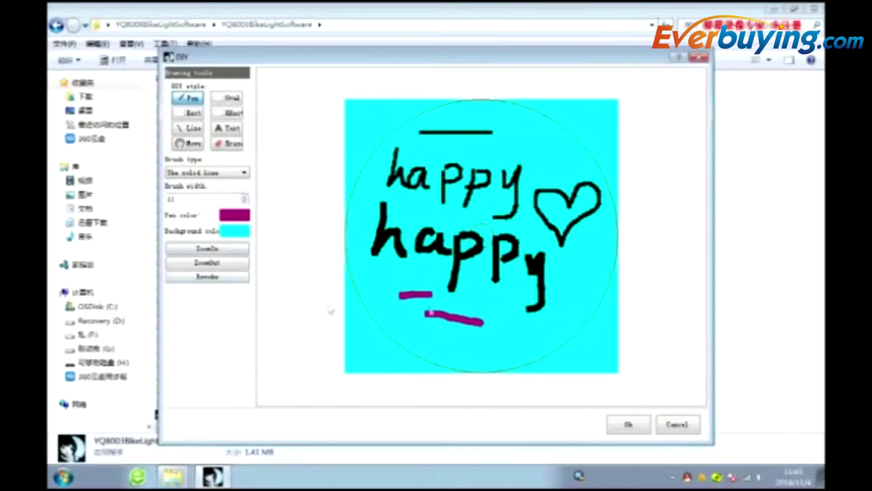
Undo all the freehand pen strokes, including both "happy" words, the heart and the lines
left_click(216, 279)
left_click(215, 278)
left_click(215, 279)
left_click(215, 279)
left_click(215, 279)
left_click(215, 278)
left_click(215, 279)
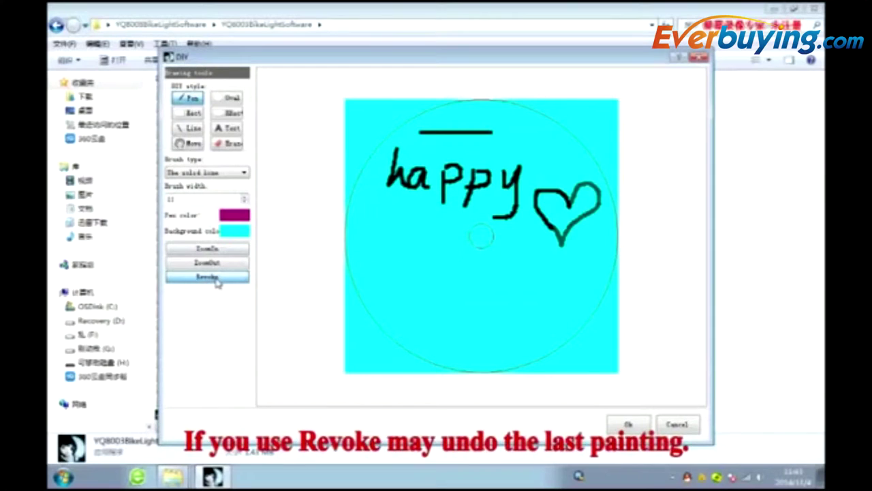
left_click(215, 279)
left_click(215, 279)
left_click(215, 279)
left_click(215, 279)
left_click(215, 279)
left_click(215, 278)
left_click(215, 279)
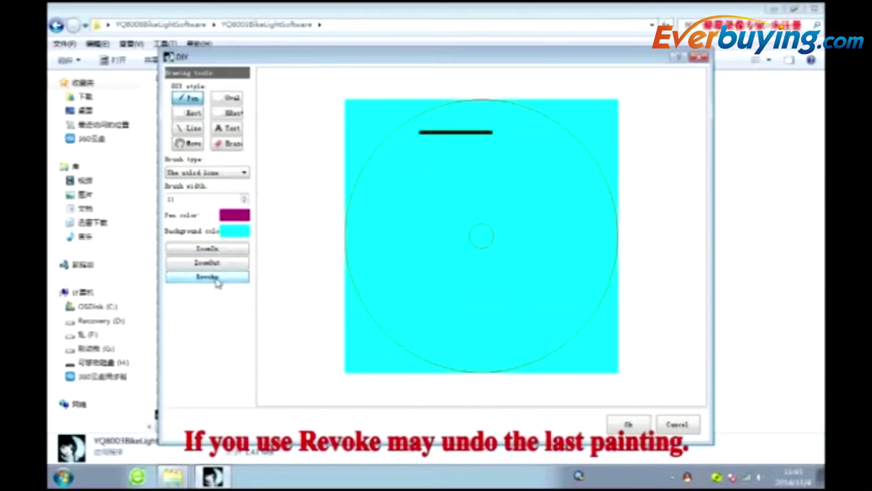
left_click(215, 278)
left_click(216, 279)
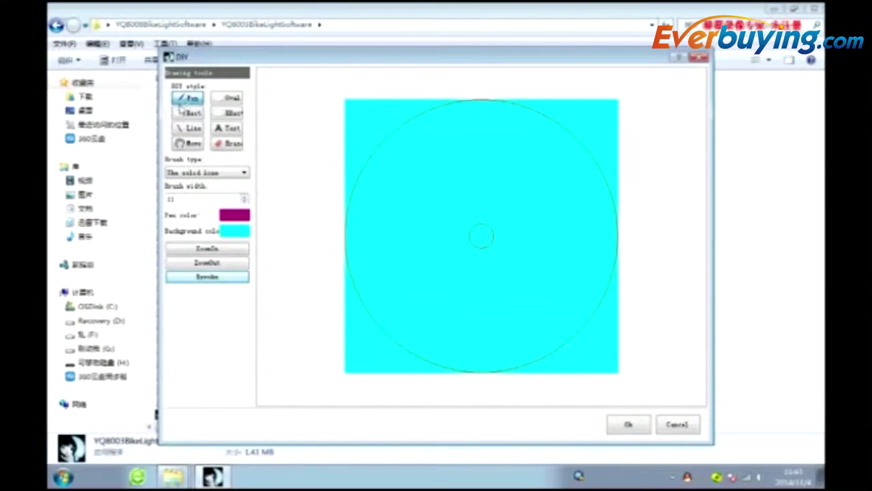
Draw a black-filled oval with a purple outline above the hub circle and reduce the brush width to 6
left_click(231, 98)
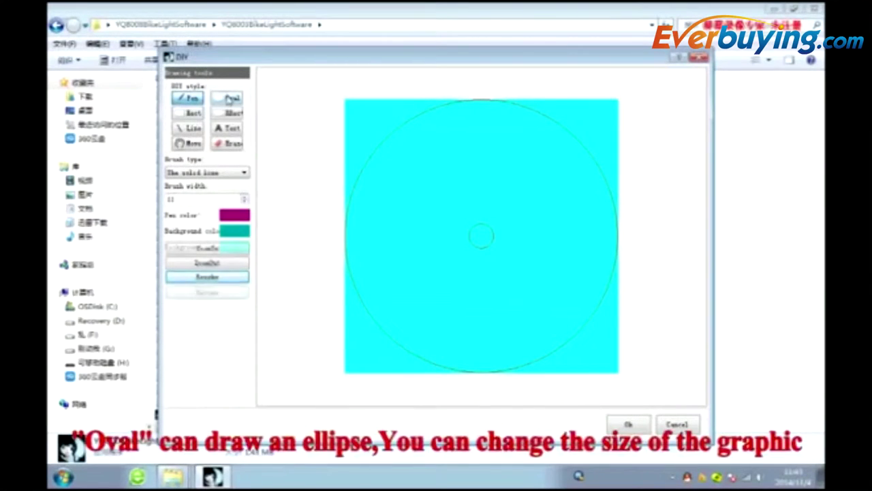
left_click_drag(448, 136, 507, 199)
left_click(244, 197)
left_click(244, 197)
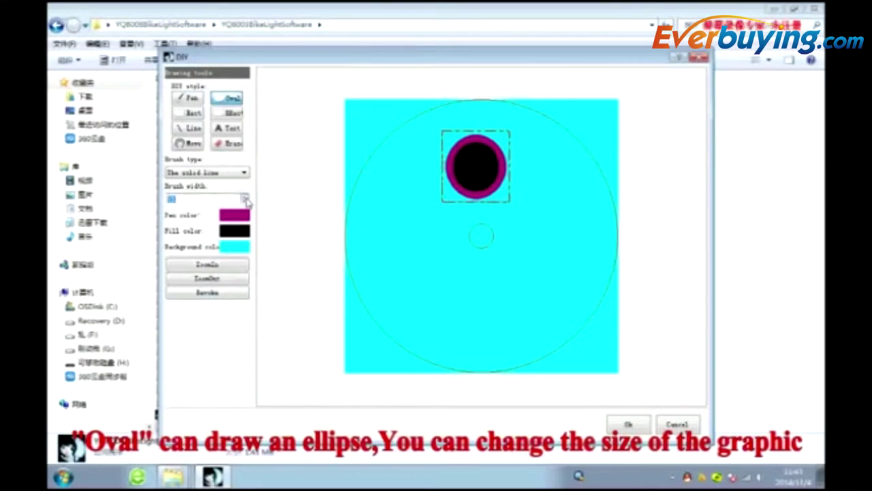
left_click(243, 203)
left_click(244, 202)
left_click(243, 202)
left_click(243, 203)
left_click(243, 202)
left_click(244, 202)
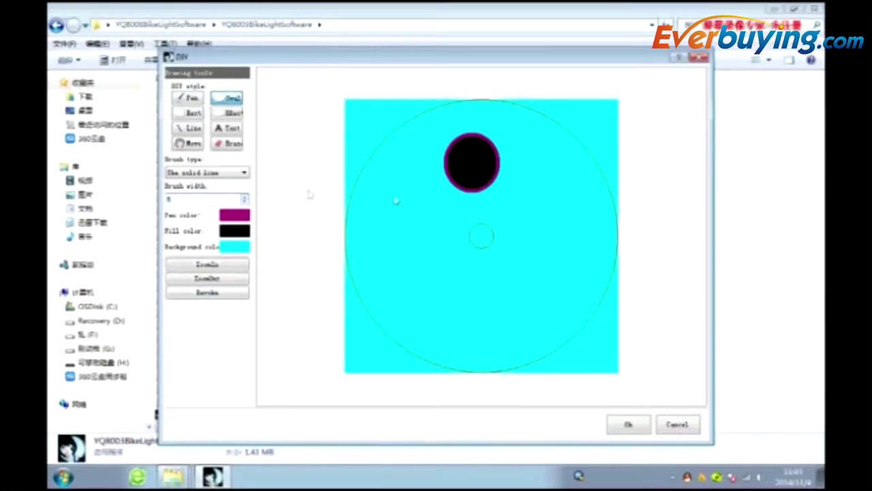
Draw a rectangle to the left of the hub circle and a rounded rectangle to its right
left_click(192, 113)
left_click_drag(386, 200, 430, 245)
left_click(232, 113)
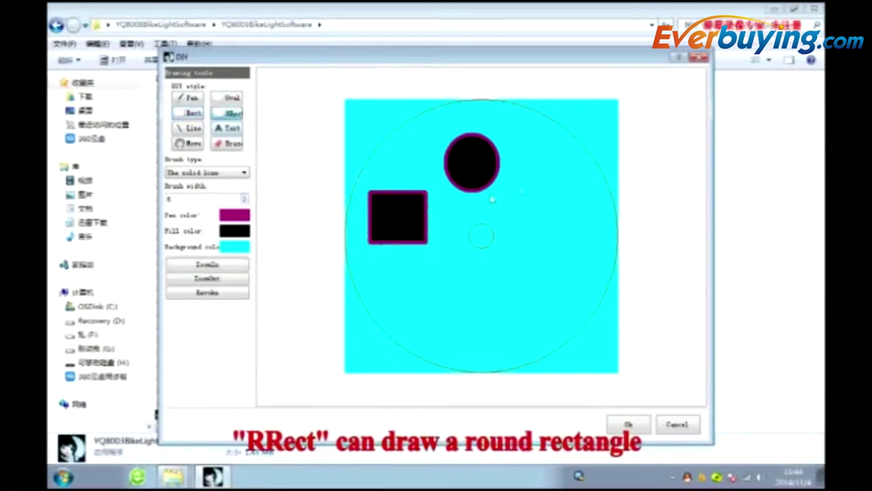
left_click_drag(518, 184, 576, 247)
Draw two straight lines below the shapes, one slanting slightly downward and one nearly horizontal beneath the hub circle
left_click(192, 128)
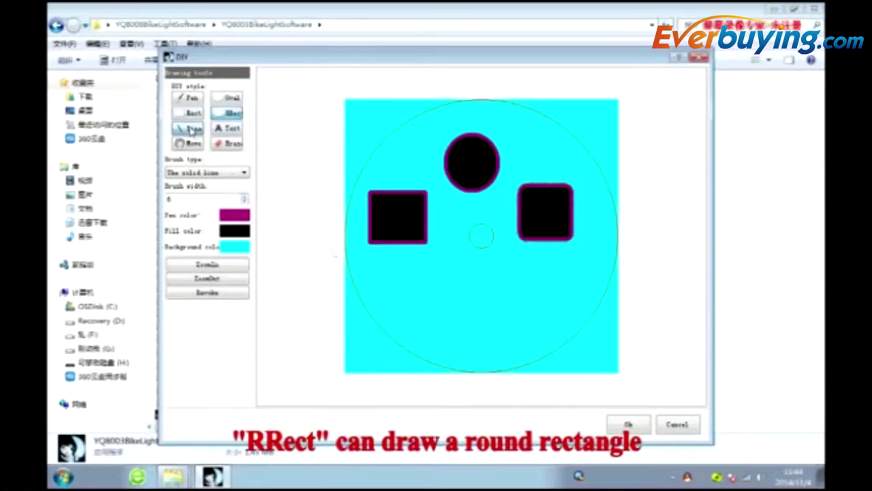
left_click_drag(386, 276, 489, 295)
left_click(452, 258)
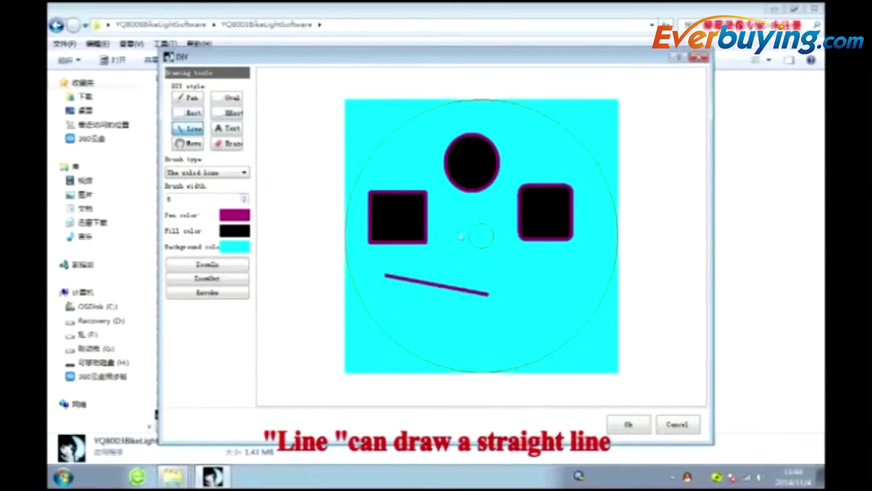
left_click_drag(460, 265, 533, 268)
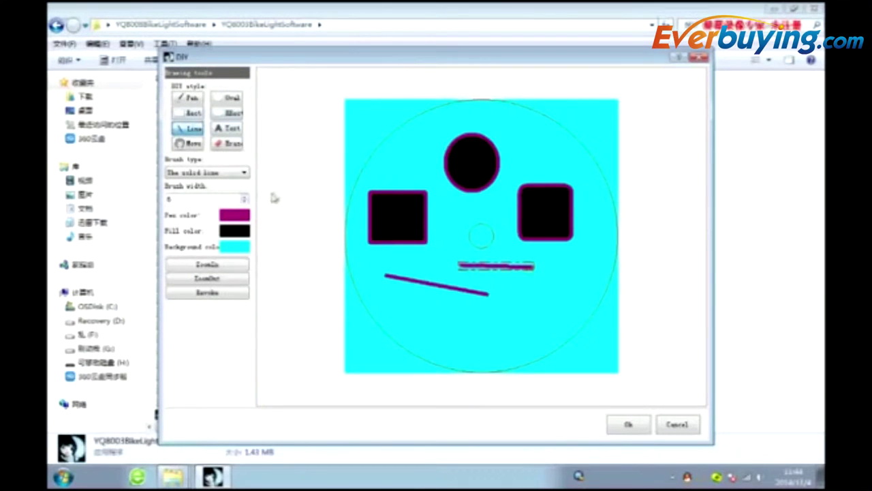
Shift the wheel outline around over the drawing with the Move tool and enlarge the drawing by two zoom levels
left_click(187, 145)
left_click_drag(477, 223, 435, 239)
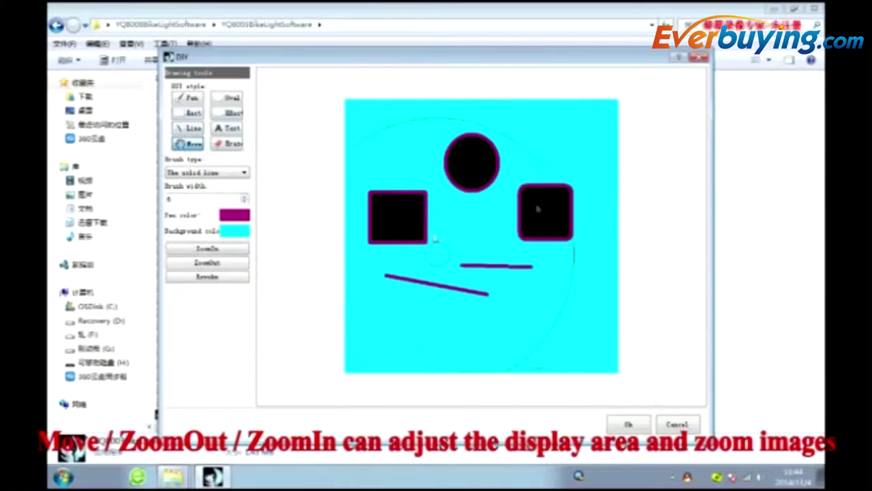
left_click_drag(376, 220, 559, 229)
left_click_drag(473, 222, 479, 219)
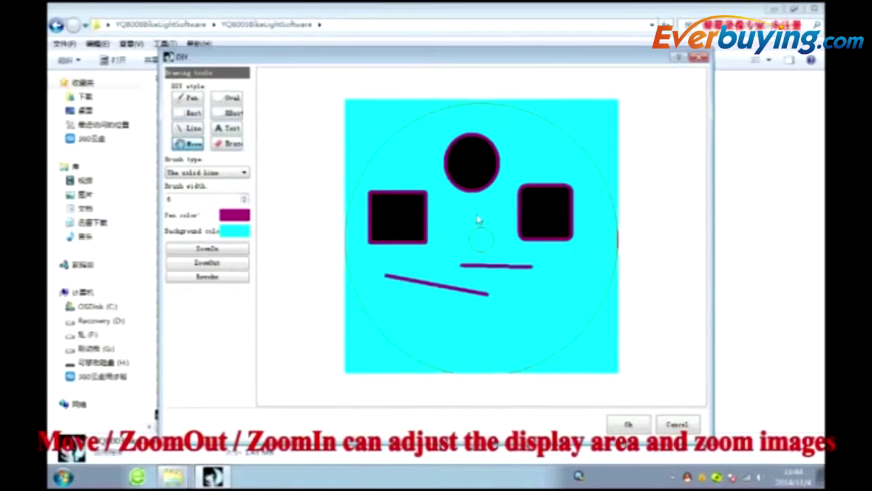
left_click(230, 249)
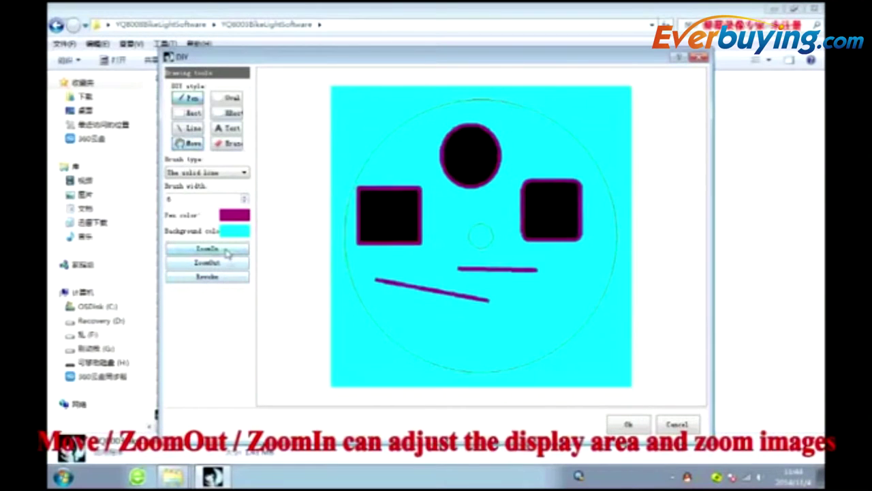
left_click(229, 249)
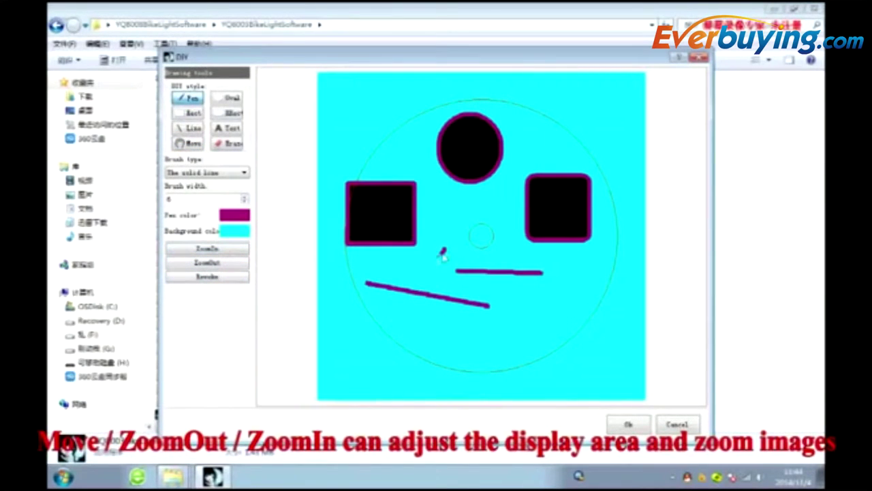
Draw a small freehand loop with the Pen tool near the hub circle and undo it
mouse_move(443, 253)
left_mouse_down()
mouse_move(421, 271)
mouse_move(446, 285)
left_mouse_up()
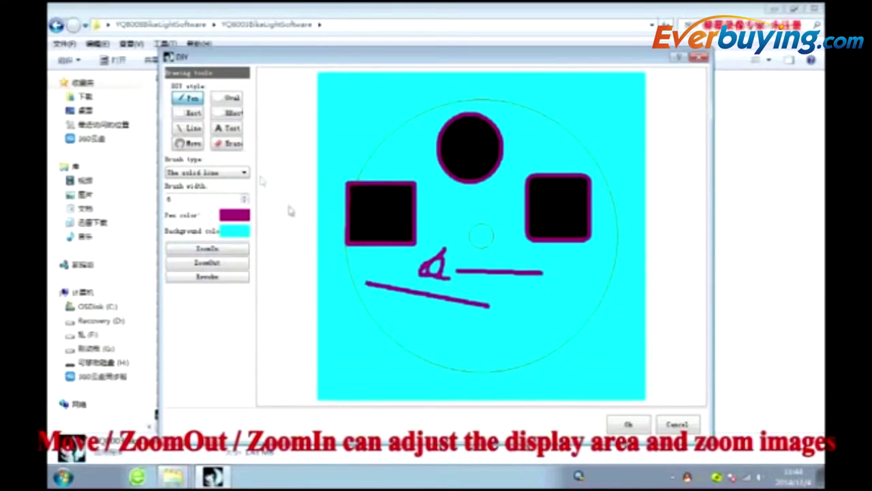
left_click(220, 277)
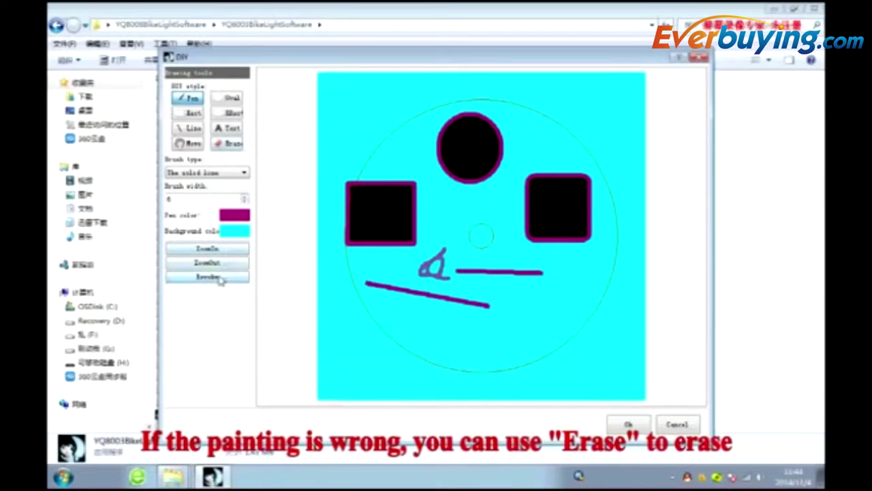
Undo the last pen stroke and erase the two straight lines below the hub circle
left_click(220, 280)
mouse_move(418, 284)
left_mouse_down()
mouse_move(426, 262)
mouse_move(434, 274)
mouse_move(425, 254)
mouse_move(487, 294)
left_mouse_up()
left_click(232, 144)
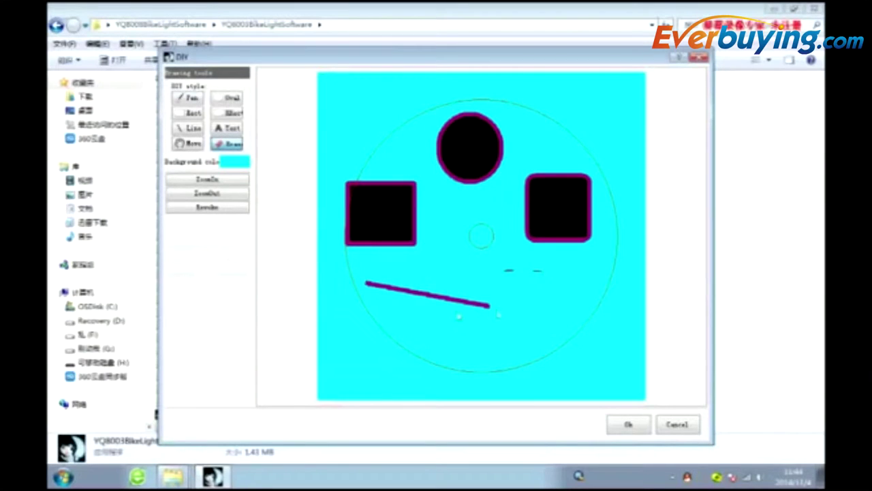
mouse_move(489, 305)
left_mouse_down()
mouse_move(385, 286)
mouse_move(467, 302)
mouse_move(429, 301)
left_mouse_up()
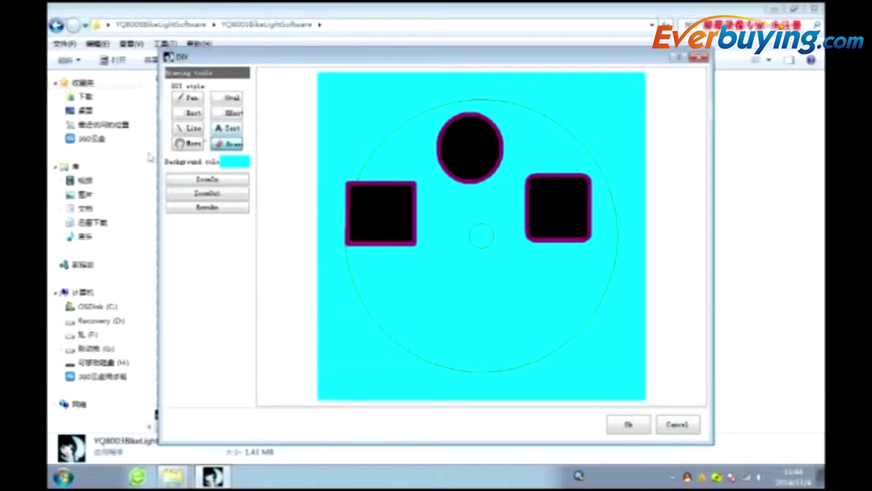
Add the horizontal text "happy" below the hub circle and shift it up and left inside the wheel outline
left_click(227, 128)
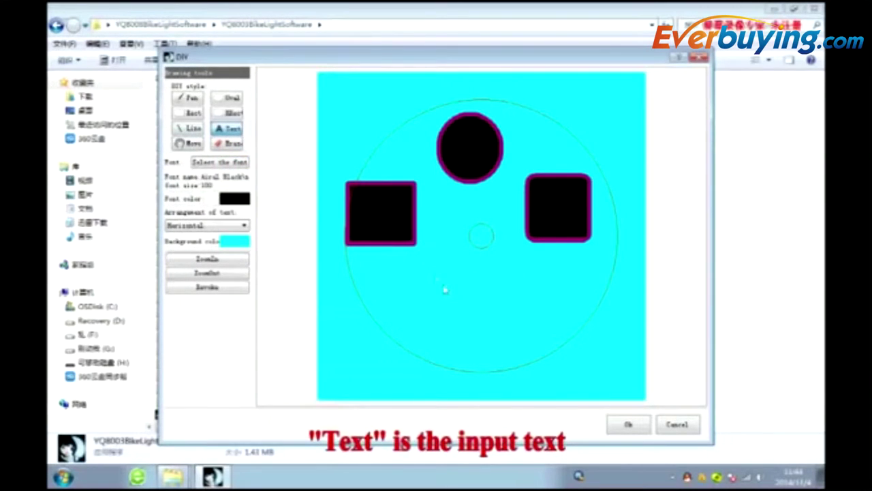
left_click(435, 275)
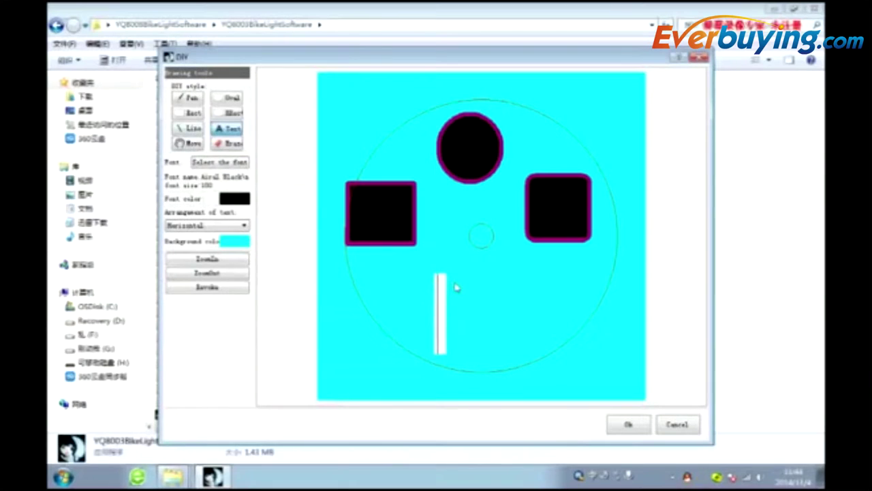
type("lppy")
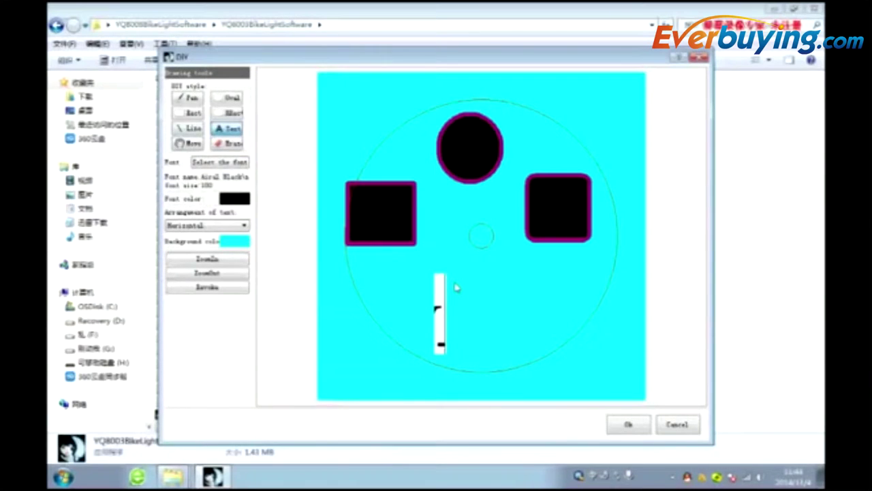
type("happy")
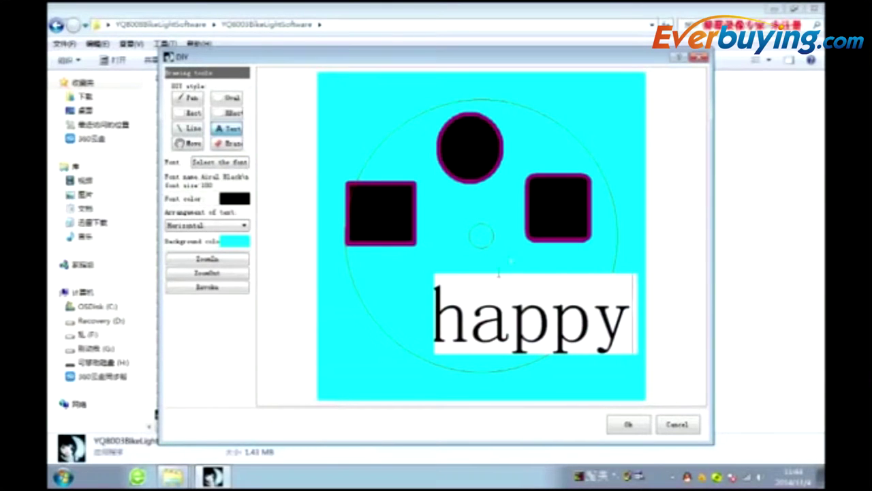
left_click(511, 260)
left_click_drag(517, 310, 467, 286)
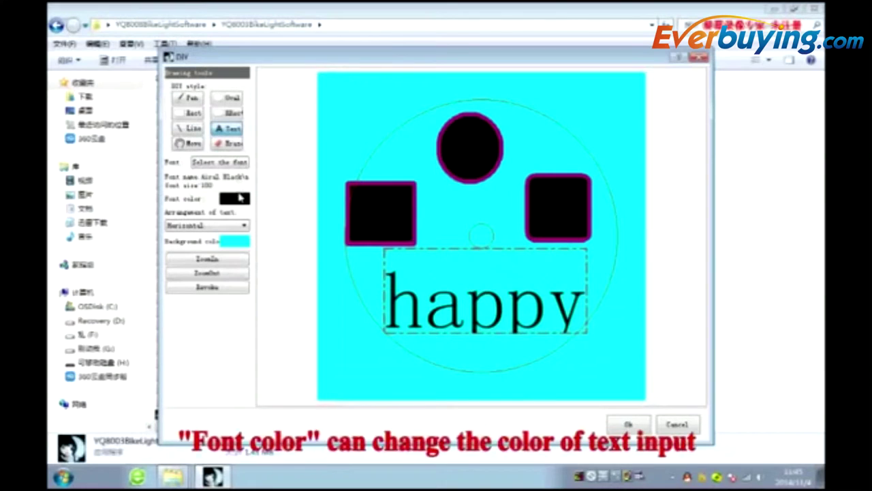
Set the font color of the "happy" text to orange
left_click(236, 198)
left_click(350, 195)
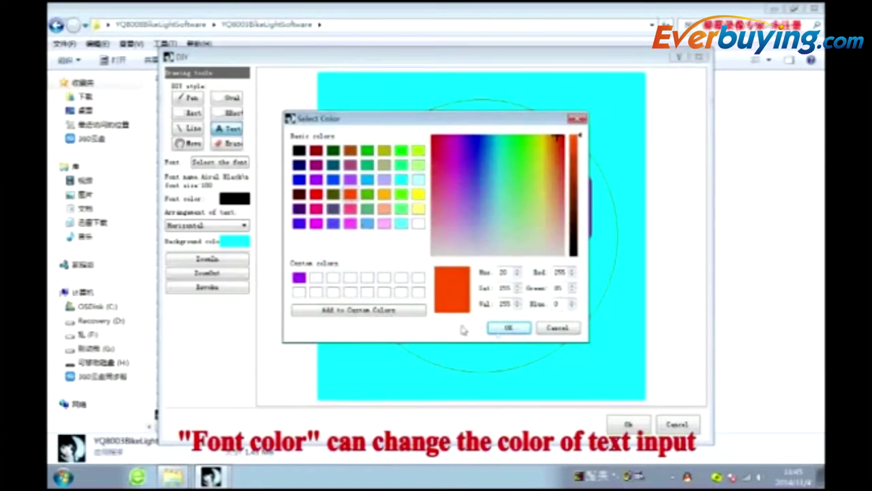
left_click(505, 327)
Set the font color of the "happy" text to pink
left_click(234, 199)
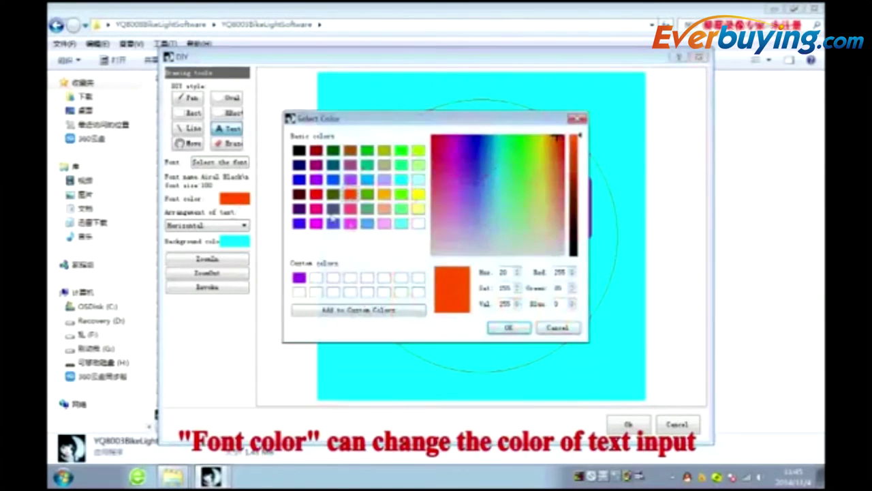
left_click(316, 222)
left_click(503, 329)
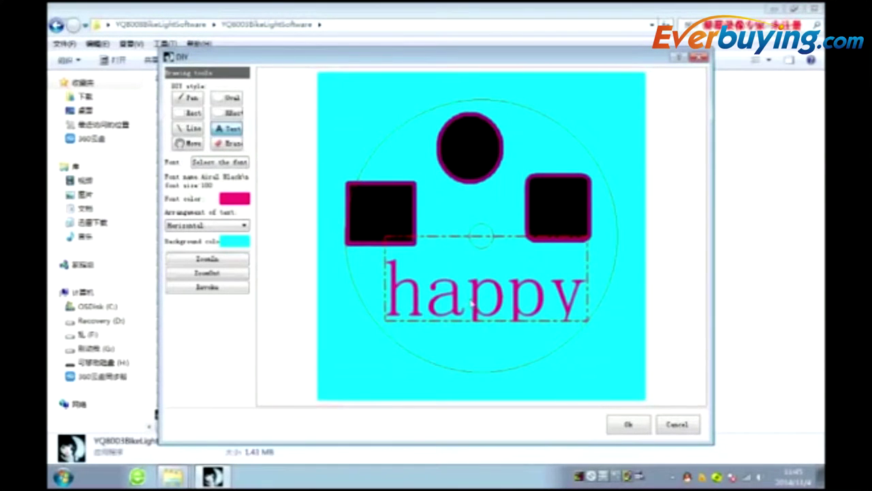
Set the "happy" text to the Aharoni font at size 72 and place it slightly lower inside the wheel outline
left_click(230, 163)
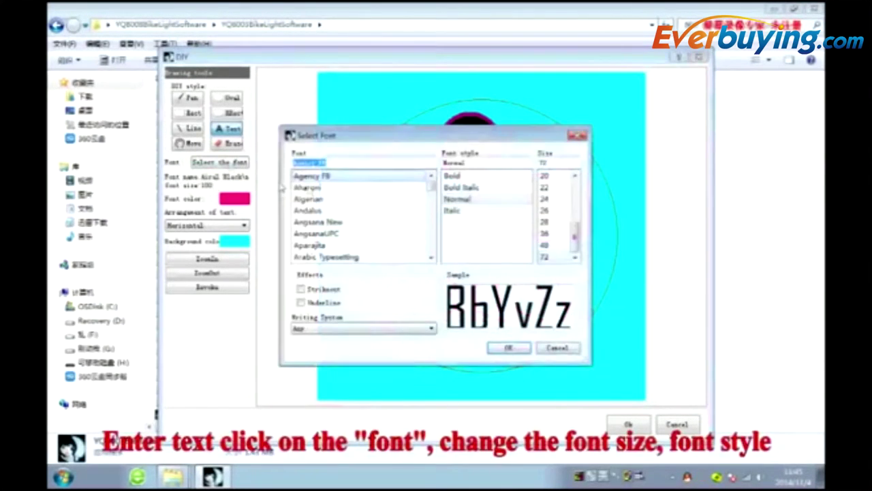
left_click(307, 188)
left_click(310, 199)
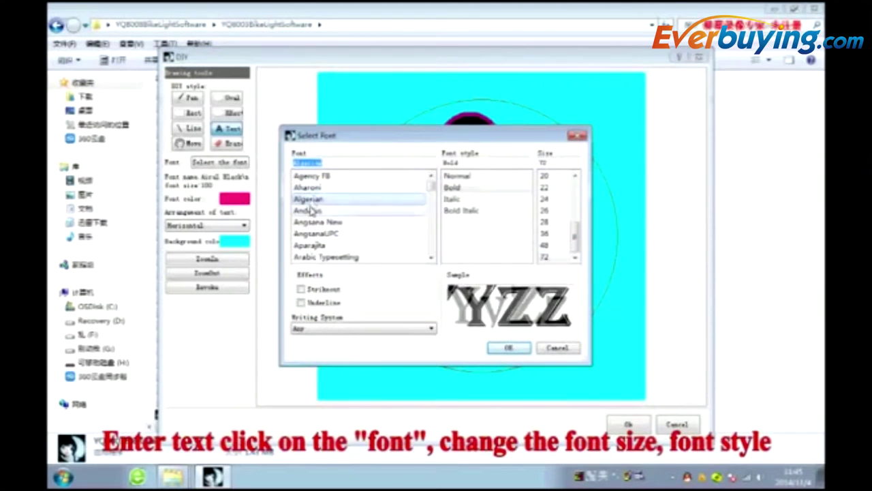
left_click(310, 210)
left_click(311, 222)
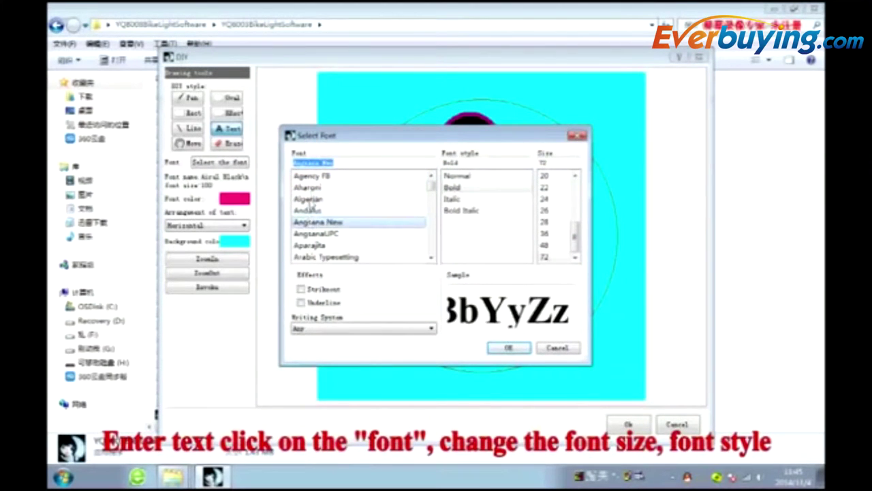
left_click(310, 188)
left_click(510, 345)
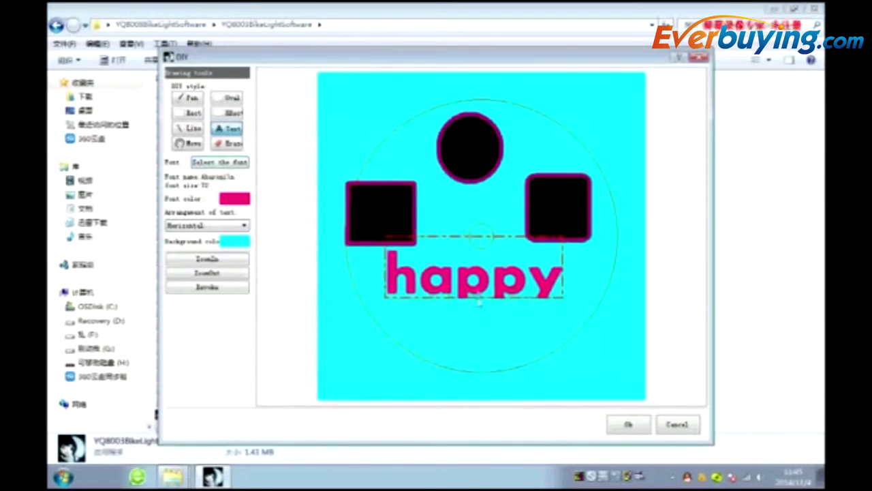
left_click_drag(476, 291, 485, 318)
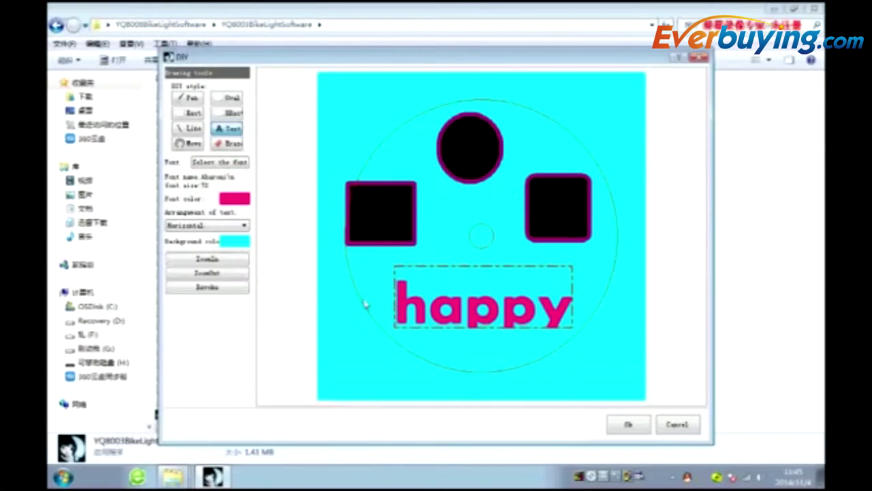
left_click(607, 113)
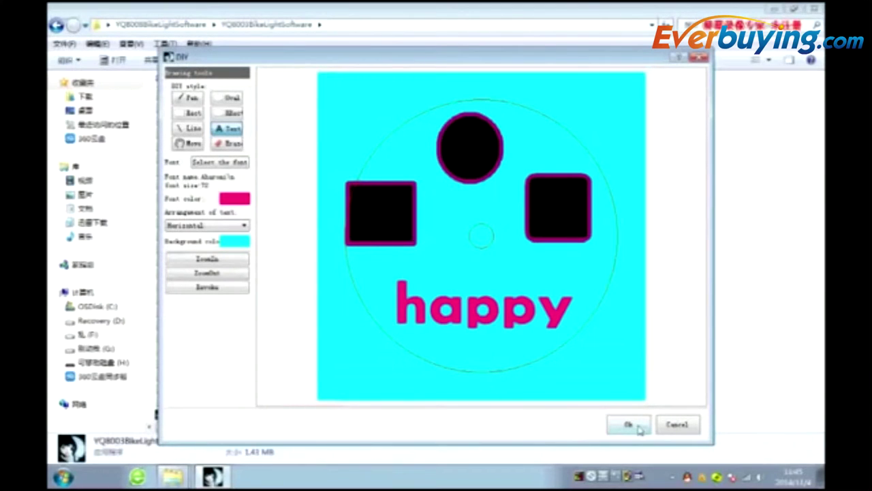
Add a second horizontal "happy" text and move it directly above the first one
left_click(240, 227)
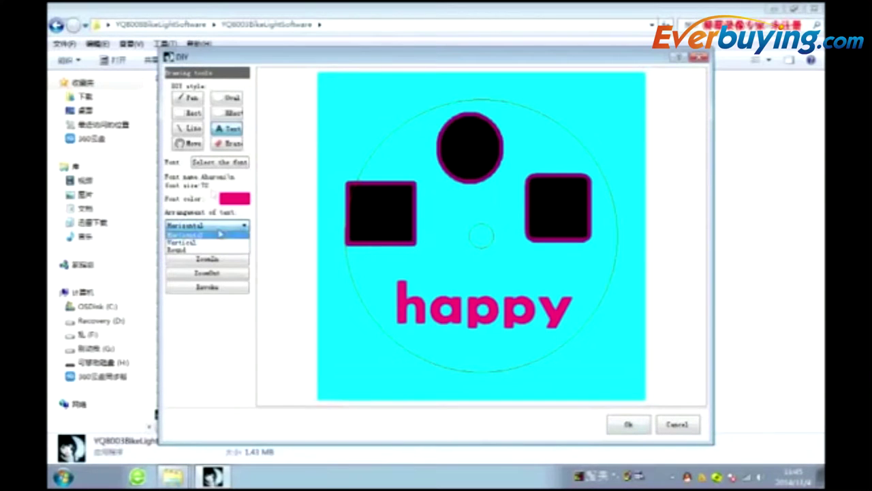
left_click(234, 135)
left_click(449, 257)
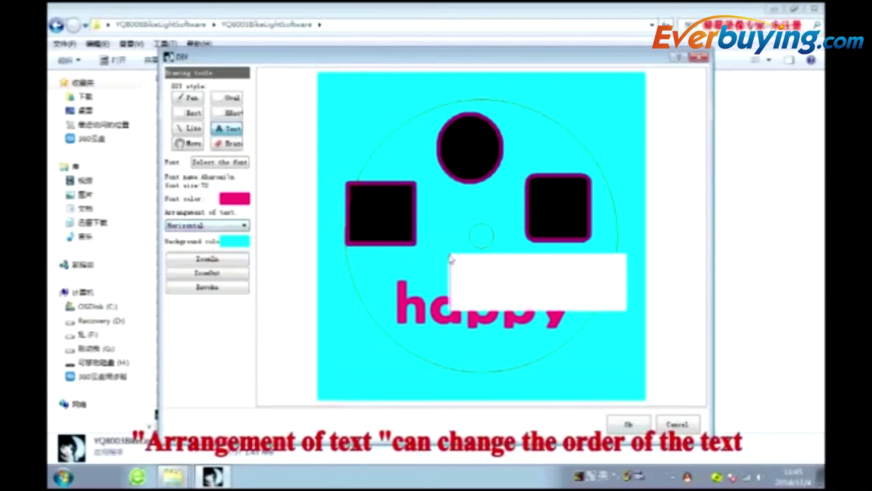
type("happy")
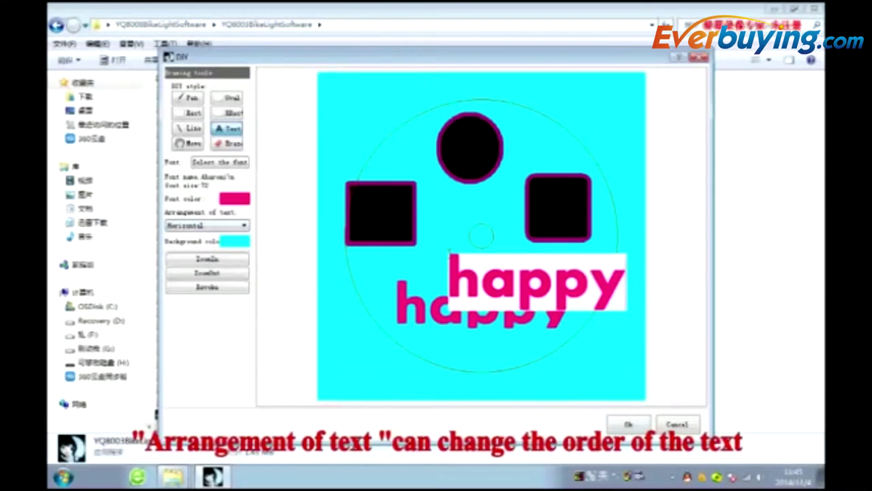
key("Return")
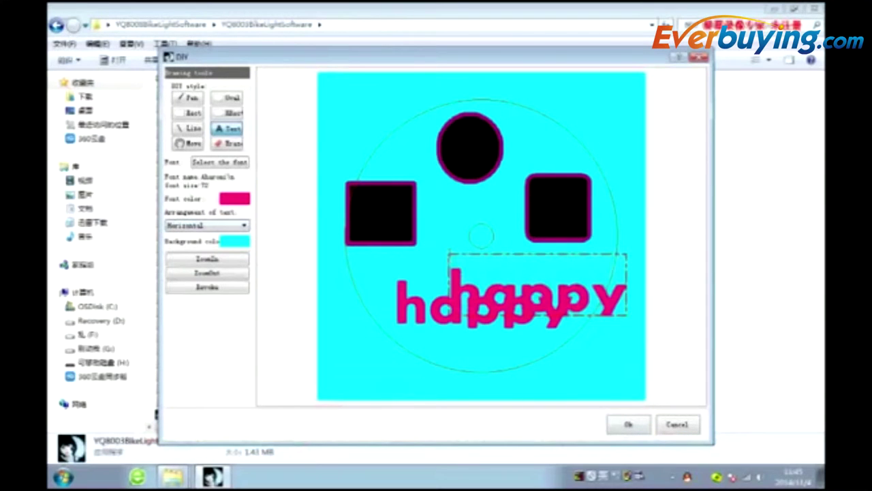
left_click_drag(512, 271, 457, 244)
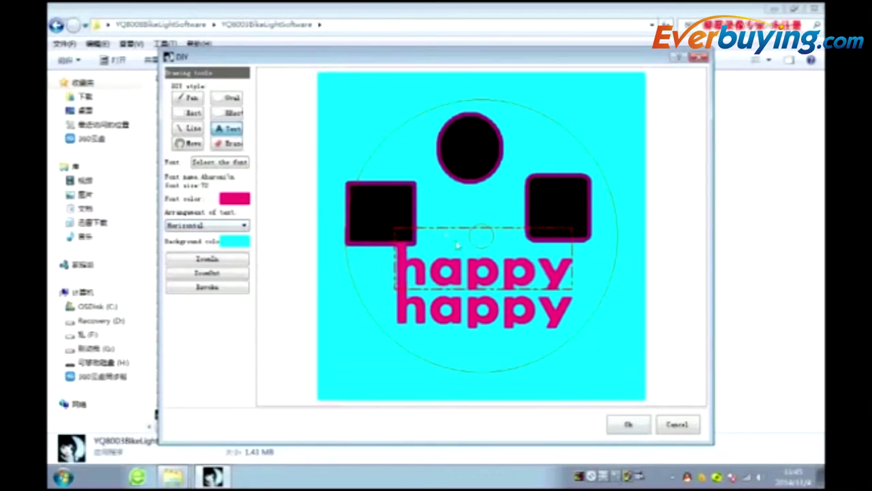
Change the arrangement of the second "happy" text to Vertical, leaving its font as it is
left_click(243, 165)
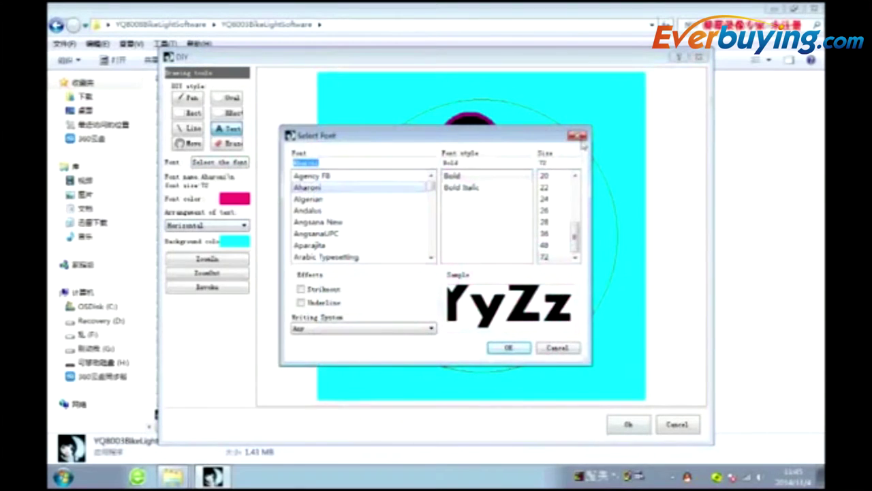
left_click(581, 138)
left_click(239, 226)
left_click(227, 245)
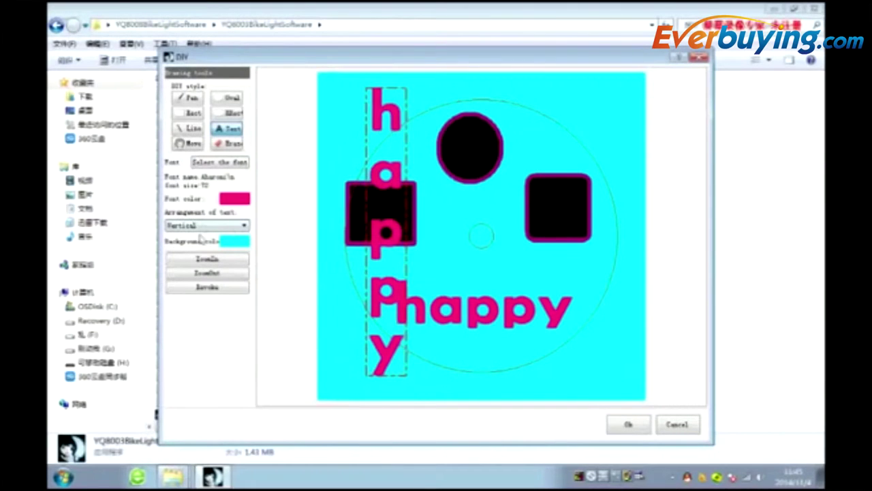
Try the Round arrangement on the second "happy" text and set it back to Horizontal above the first
left_click(206, 225)
left_click(204, 251)
left_click(511, 254)
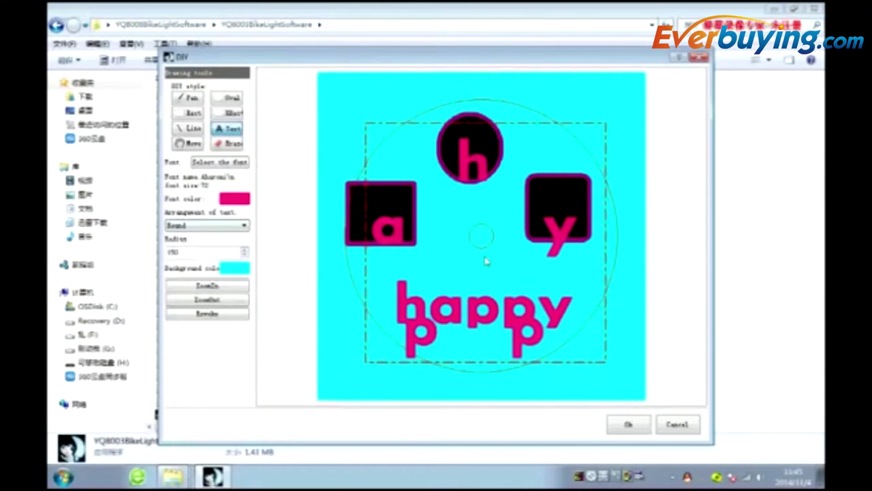
left_click(242, 225)
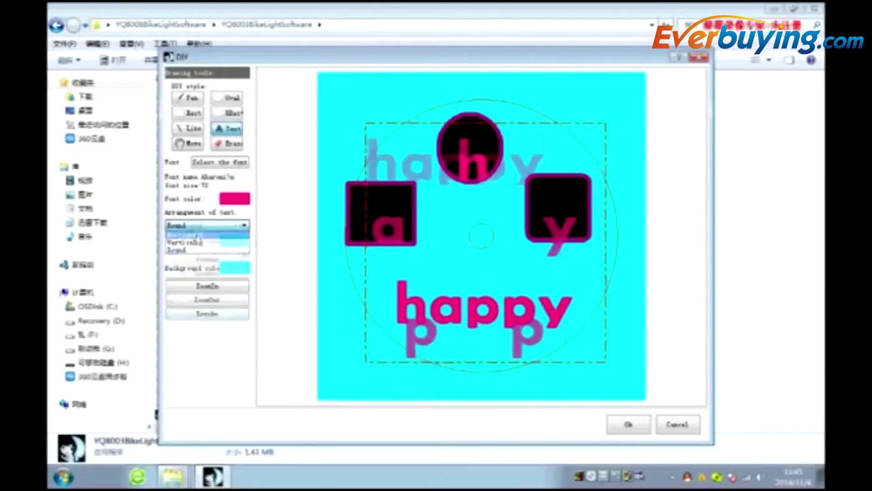
left_click(198, 239)
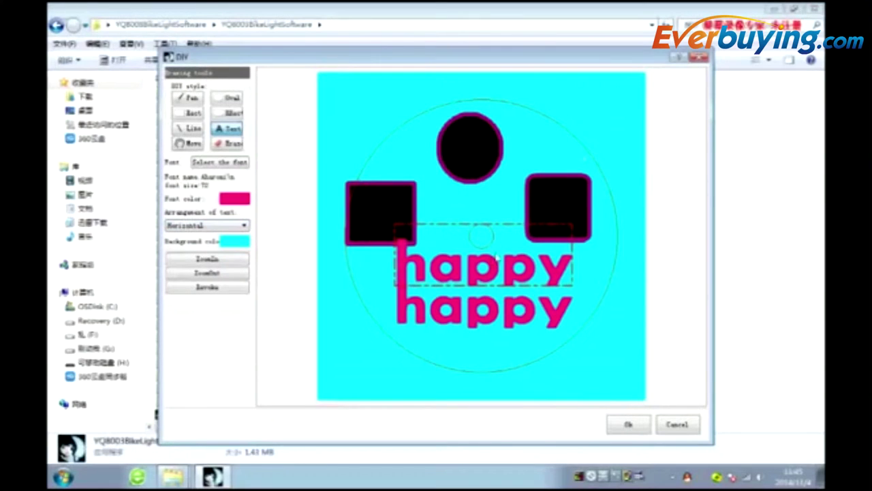
Finish the DIY drawing without saving it to the computer and show its picture from the Picture List
left_click(626, 424)
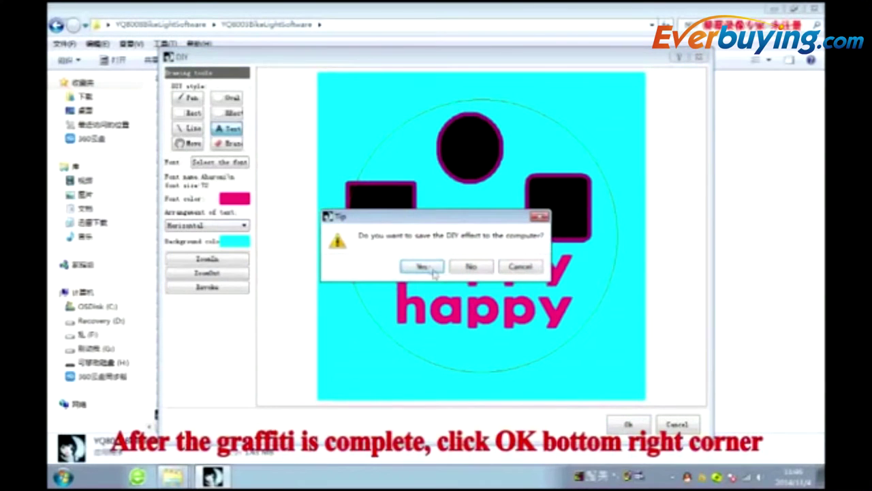
left_click(470, 267)
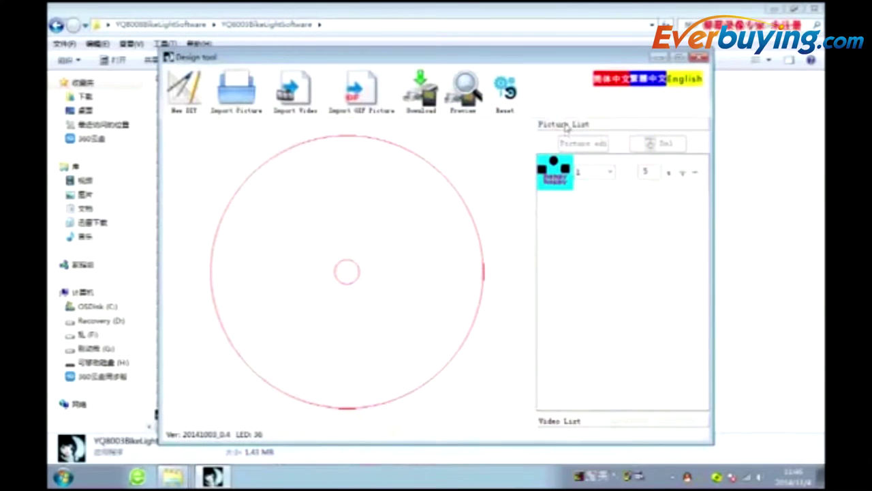
left_click(569, 169)
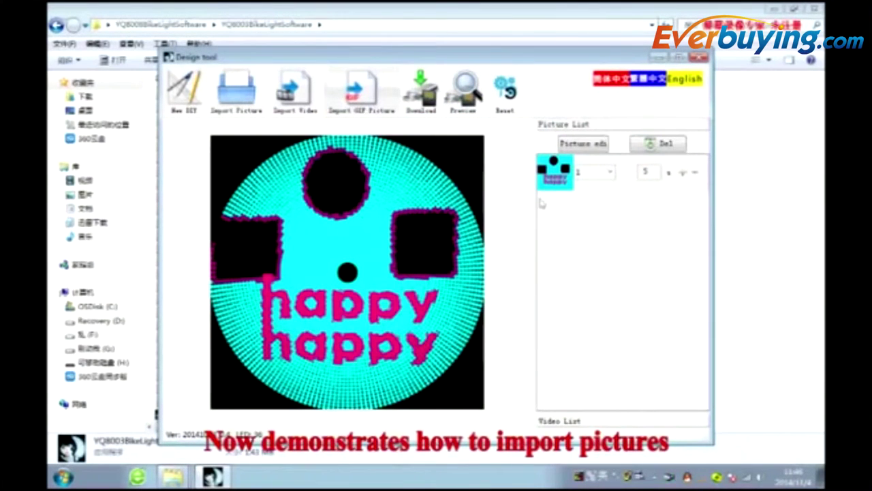
Start a picture import and open the picture folder on the removable drive (H:)
left_click(235, 88)
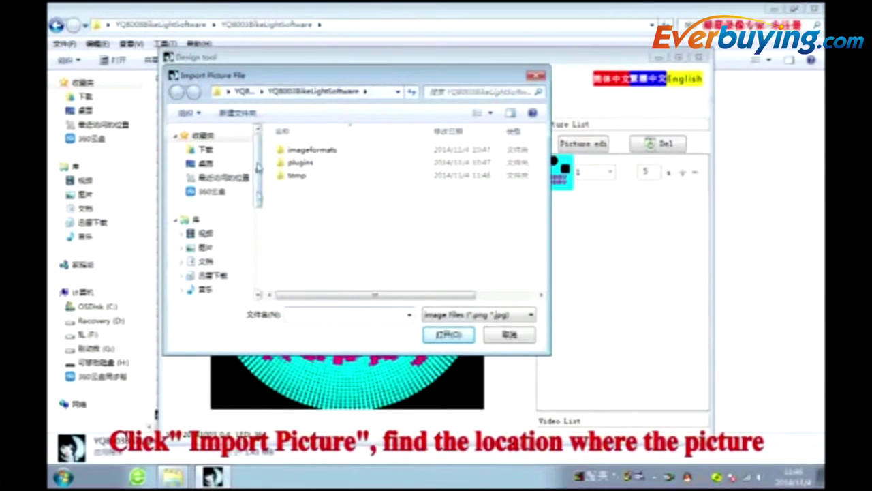
left_click_drag(255, 193, 257, 279)
left_click(224, 242)
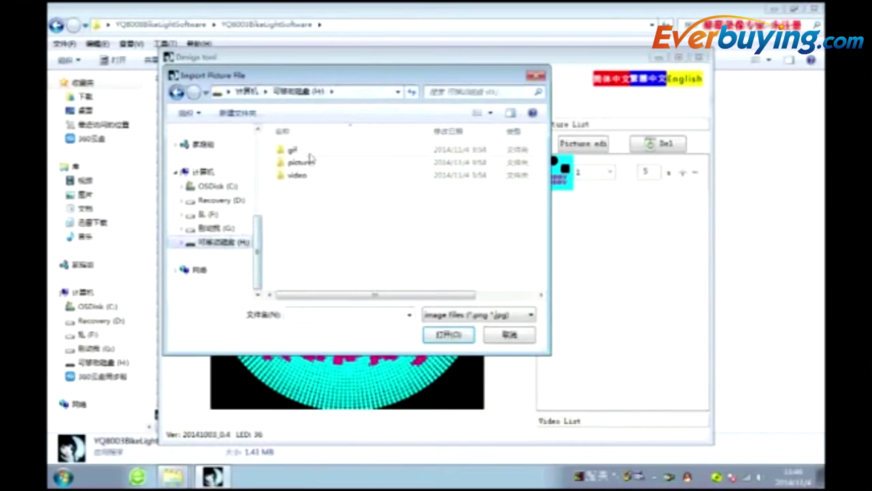
double_click(300, 163)
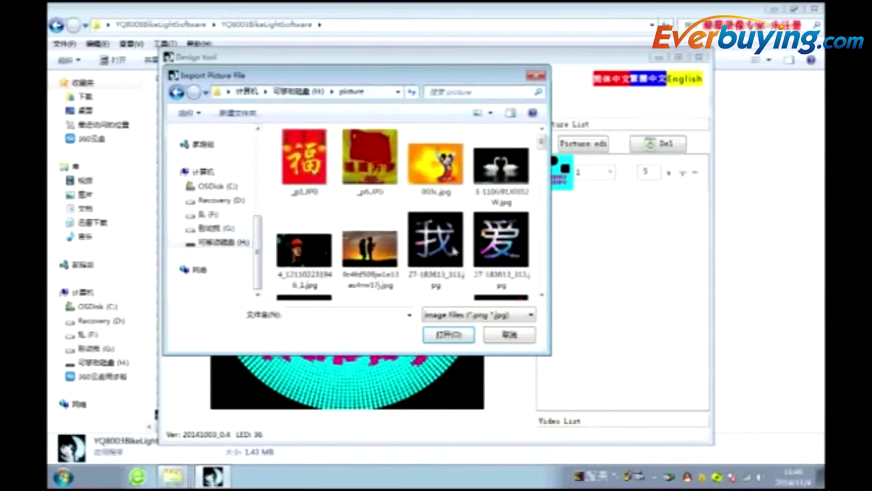
Import the row of four pictures from the colourful swirl b_1298478649224.jpg through the portrait colorful_girl_003.jpg and complete the import
scroll(454, 251, "down", 3)
scroll(454, 250, "down", 5)
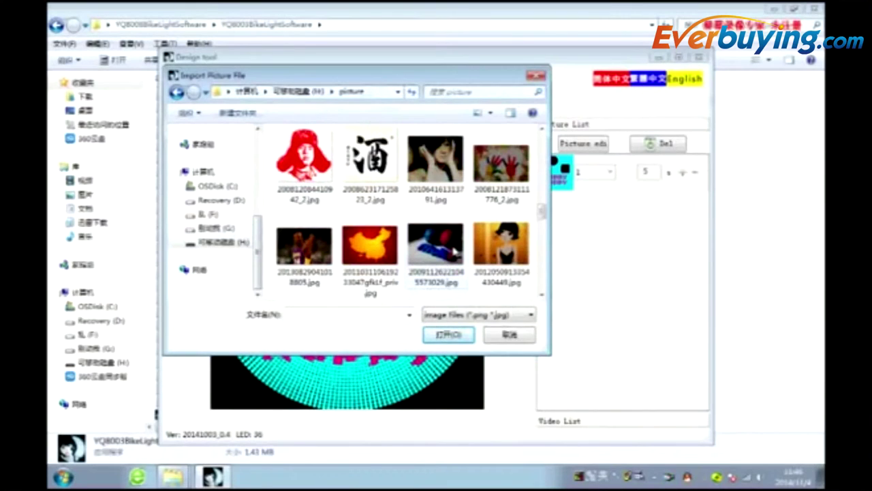
scroll(538, 293, "down", 3)
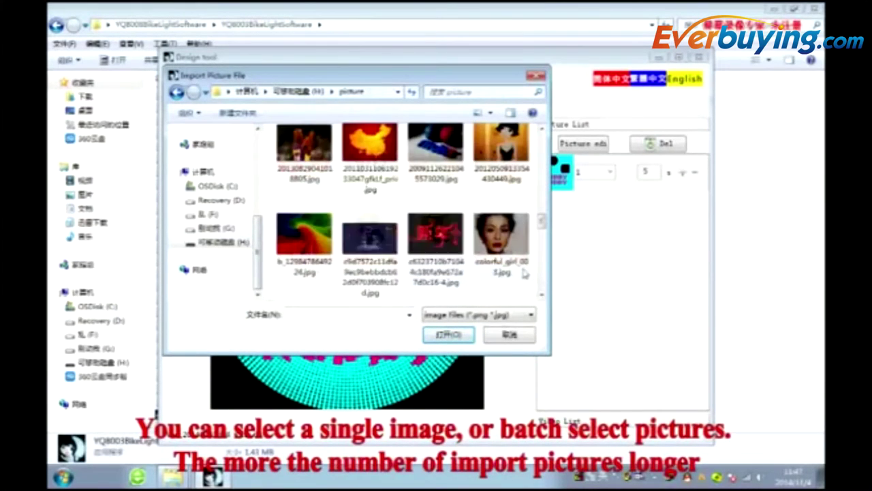
left_click(541, 294)
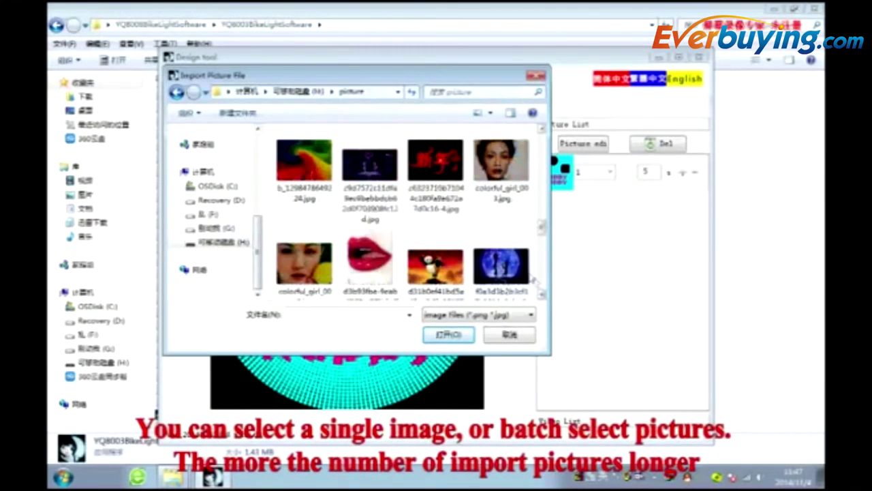
left_click_drag(530, 214, 468, 203)
left_click_drag(407, 194, 275, 151)
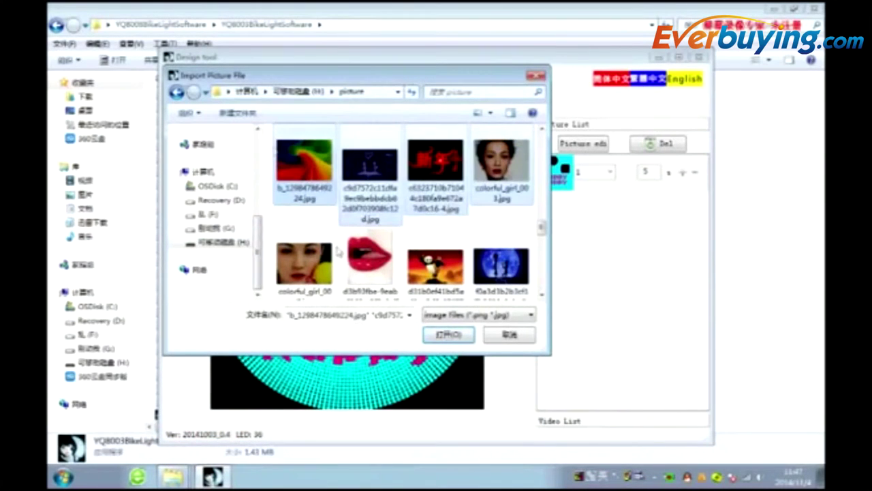
left_click(448, 334)
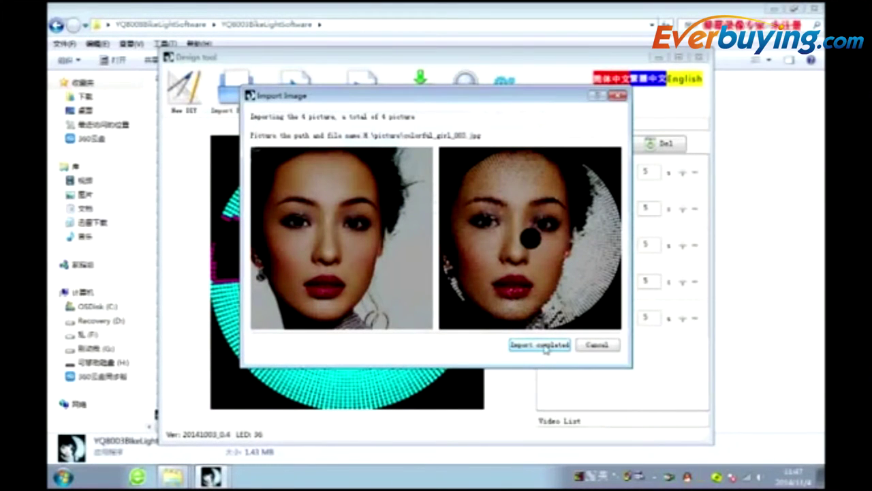
left_click(544, 347)
View each picture in the Picture List in turn to examine how it displays on the wheel
left_click(571, 329)
left_click(563, 282)
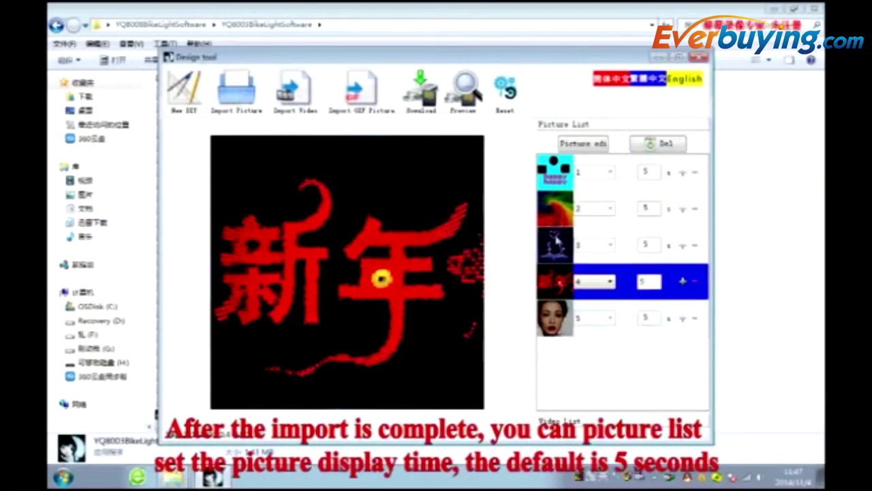
left_click(556, 241)
left_click(555, 208)
left_click(555, 176)
left_click(557, 209)
left_click(556, 246)
left_click(556, 281)
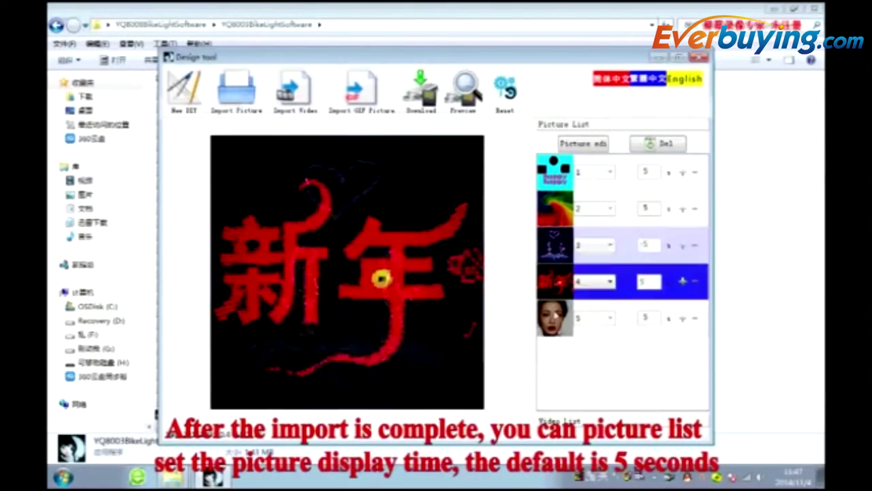
key("Down")
Set the display time of the first picture to 6.8 s and of the second picture to 2.2 s
left_click(683, 176)
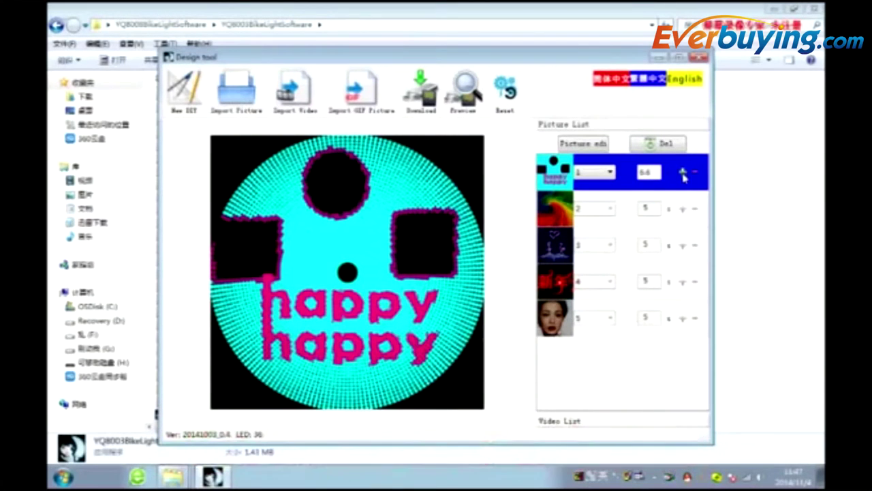
left_click(693, 210)
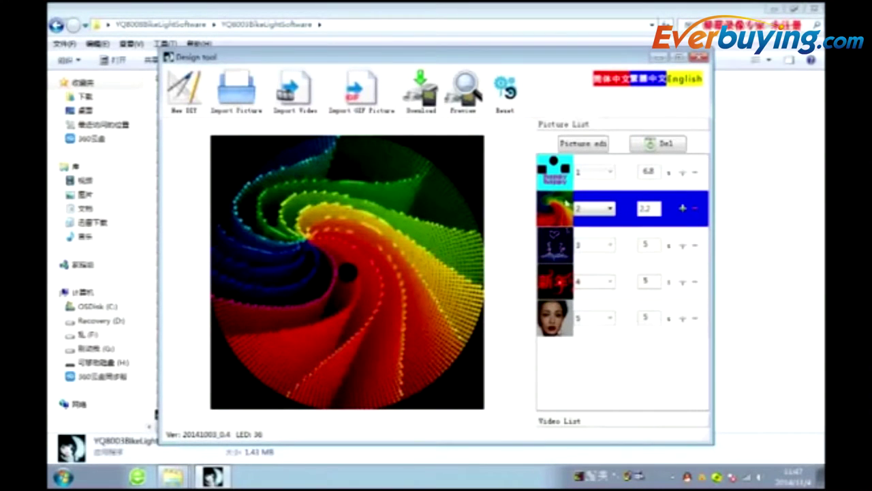
Go through all five listed pictures again to check which display needs editing
left_click(565, 171)
left_click(558, 209)
left_click(559, 247)
left_click(560, 285)
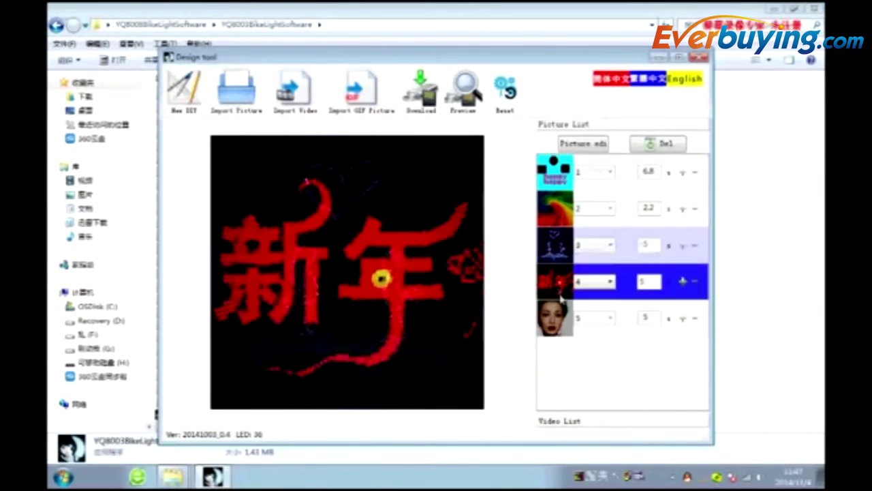
left_click(557, 314)
left_click(562, 235)
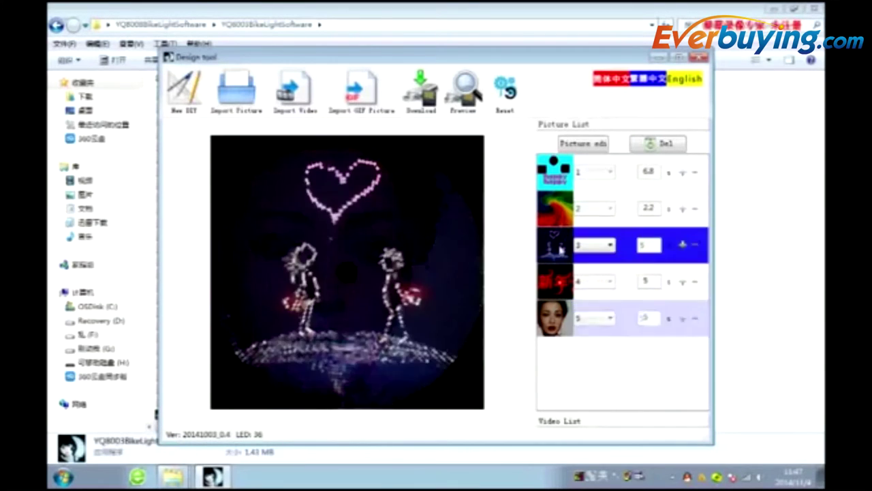
Open the fourth picture, with the red 新年 characters, for editing and try enlarging and reducing it
left_click(563, 279)
left_click(583, 145)
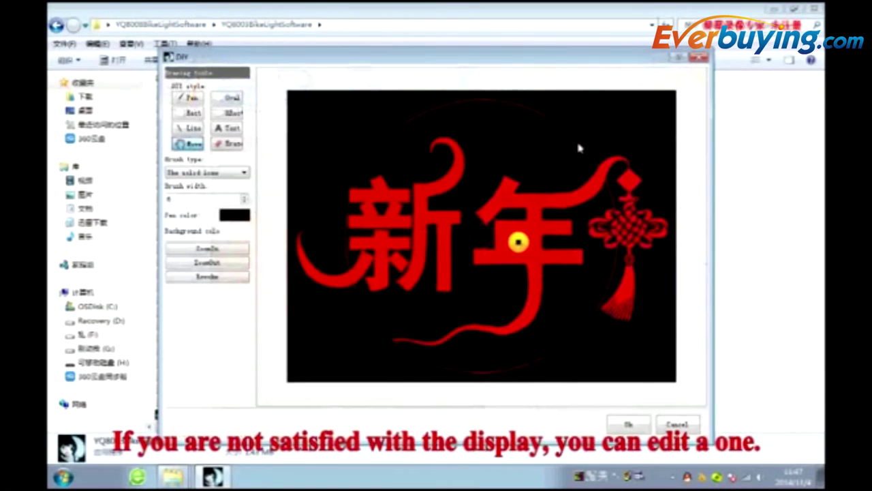
left_click(212, 248)
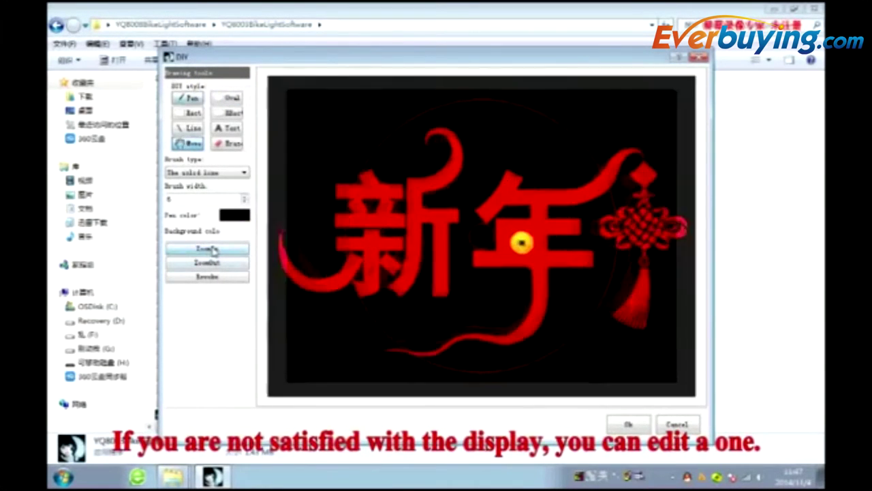
left_click(212, 249)
left_click(212, 249)
left_click(211, 264)
left_click(210, 264)
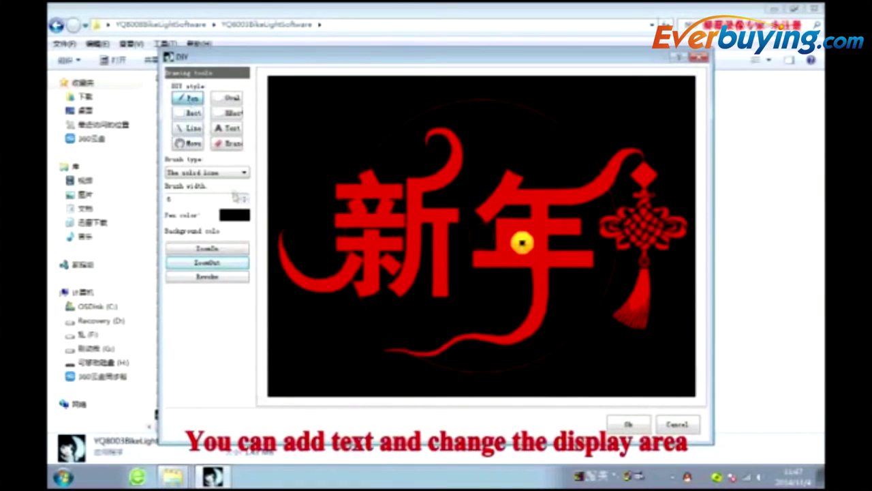
Choose a mauve pen color (RGB 170, 85, 127) and handwrite "new" above the 新年 characters
left_click(235, 215)
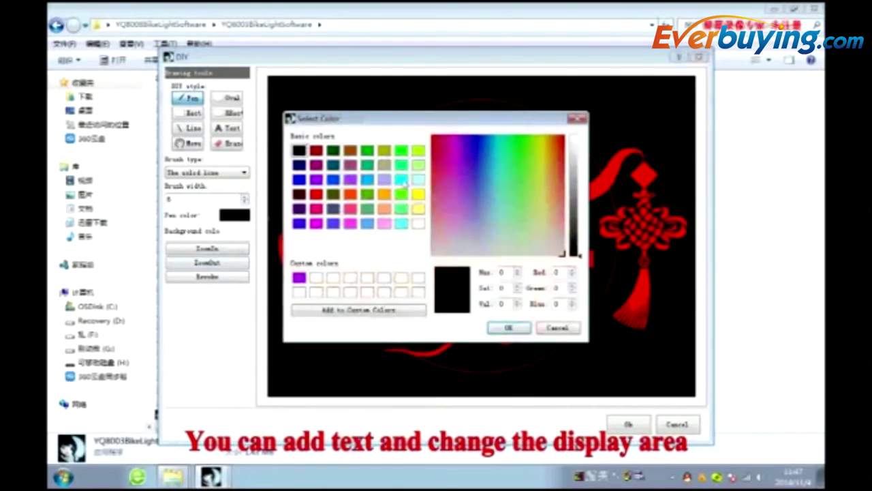
left_click(444, 195)
left_click(509, 328)
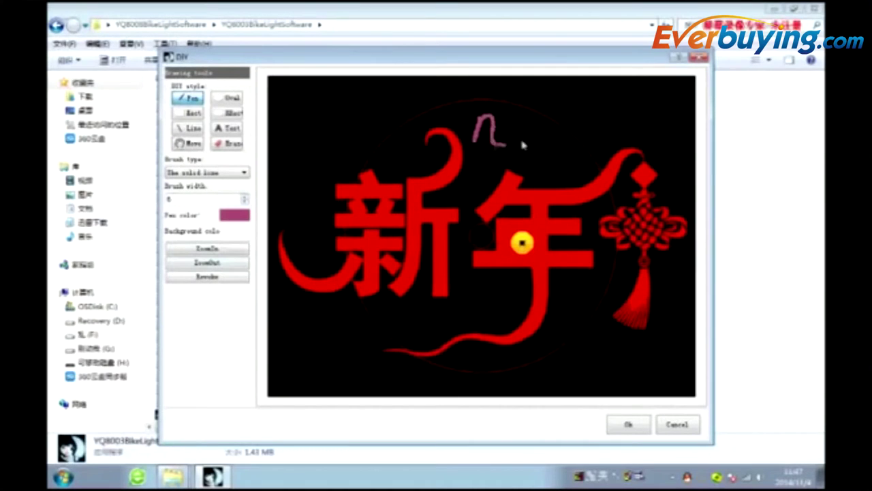
mouse_move(512, 139)
left_mouse_down()
mouse_move(533, 134)
mouse_move(511, 140)
mouse_move(565, 150)
left_mouse_up()
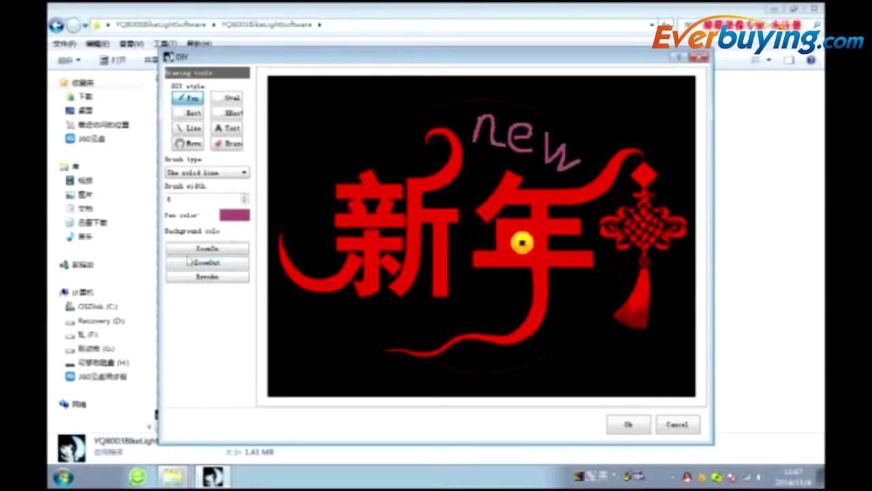
Undo the handwritten "new" letters one by one
left_click(217, 279)
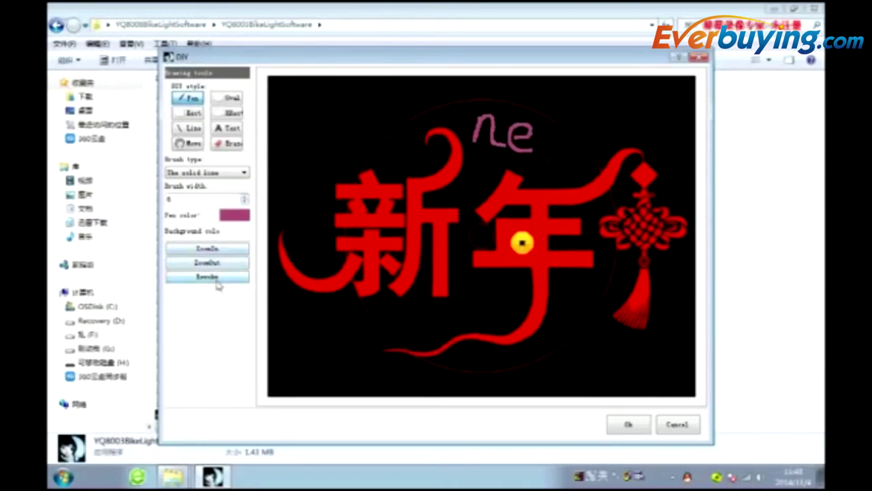
left_click(217, 279)
left_click(217, 278)
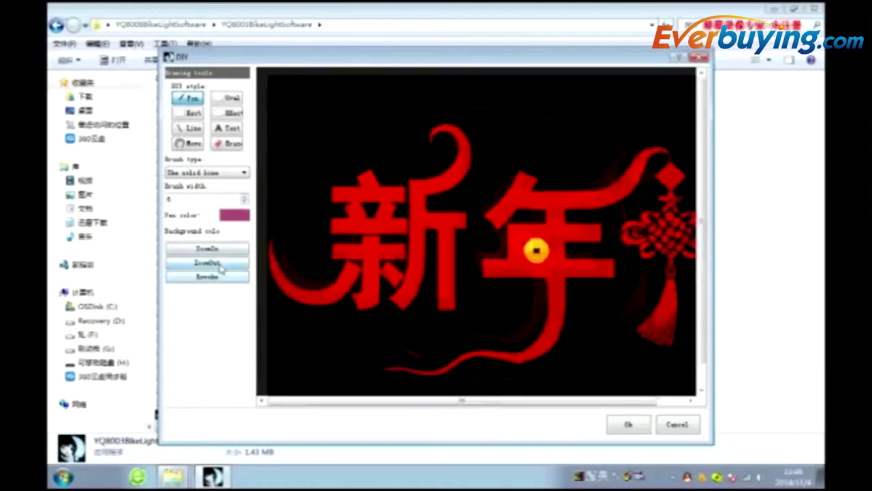
Enlarge the 新年 picture so that mainly its first character 新 fills the display area
left_click(220, 263)
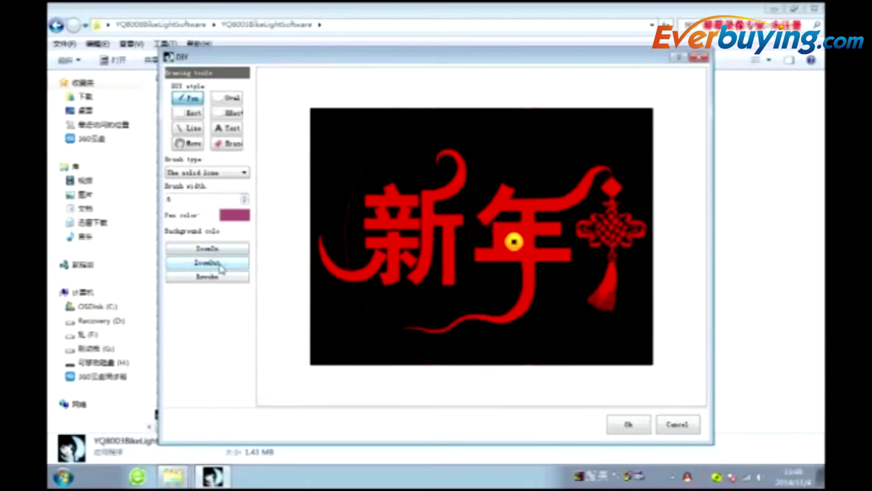
left_click(218, 251)
left_click(218, 251)
left_click(217, 252)
left_click(217, 251)
left_click(217, 251)
scroll(400, 232, "down", 1)
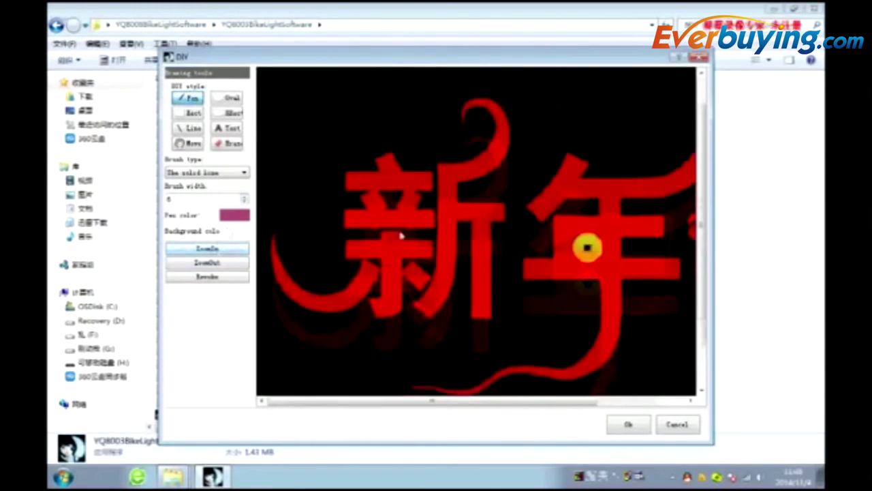
scroll(450, 235, "down", 2)
left_click(193, 144)
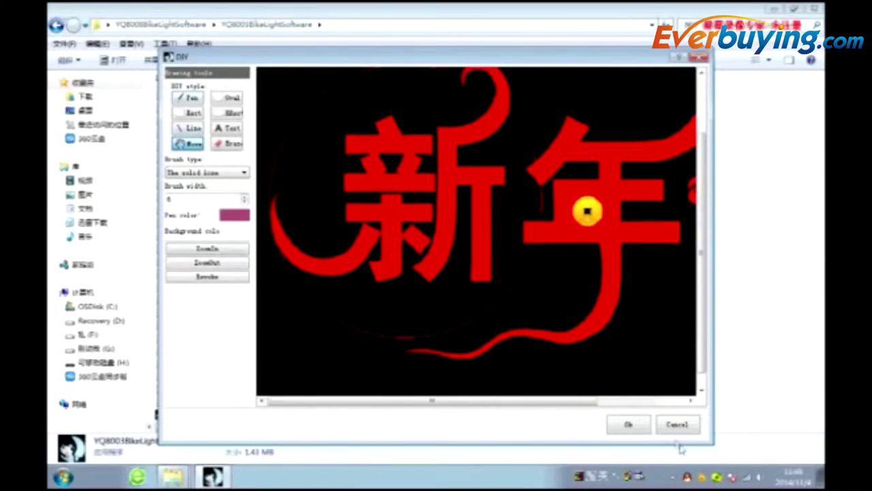
Draw a small pink heart with the Pen beside the 新 character and finish the edit without saving it to the computer
left_click(188, 99)
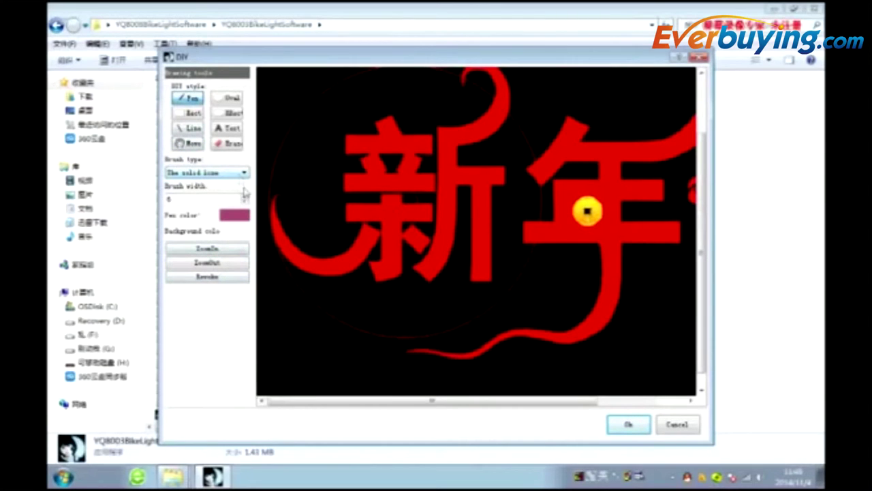
left_click(243, 217)
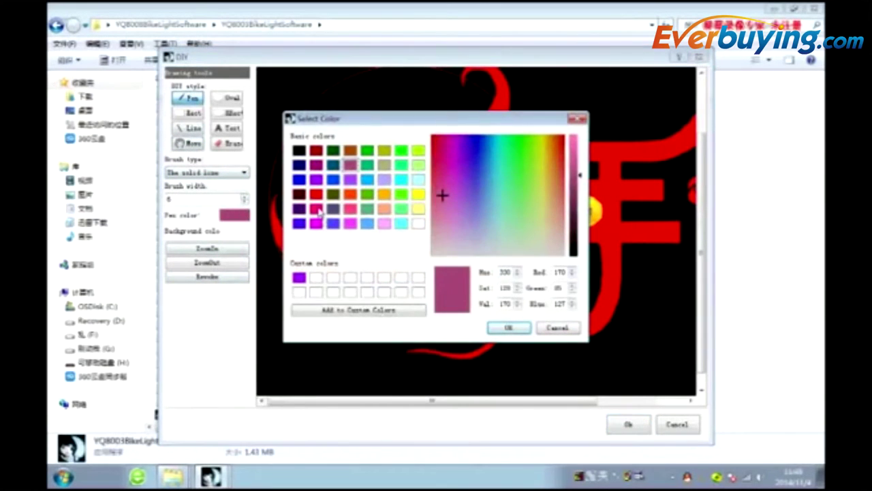
left_click(317, 210)
left_click(507, 327)
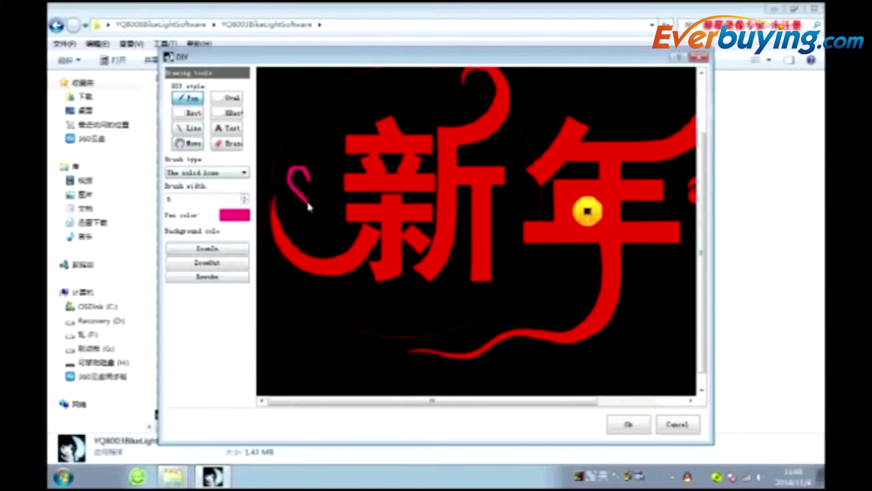
left_click_drag(326, 168, 342, 177)
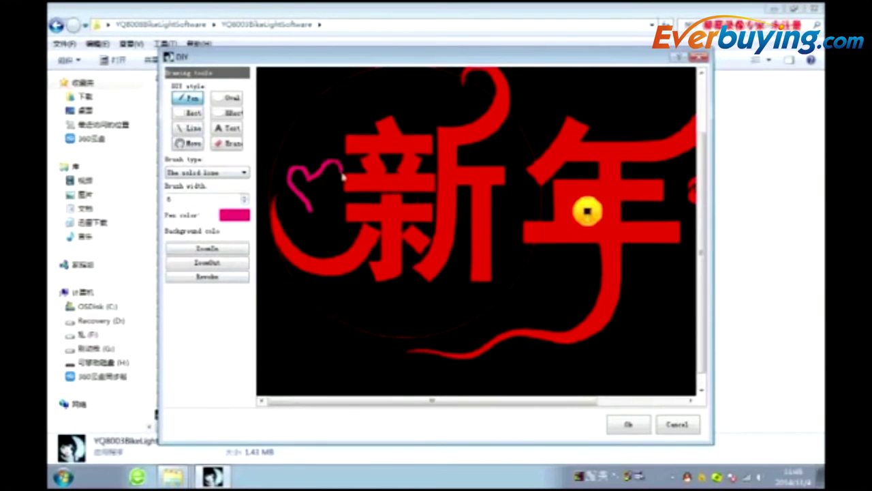
left_click(622, 425)
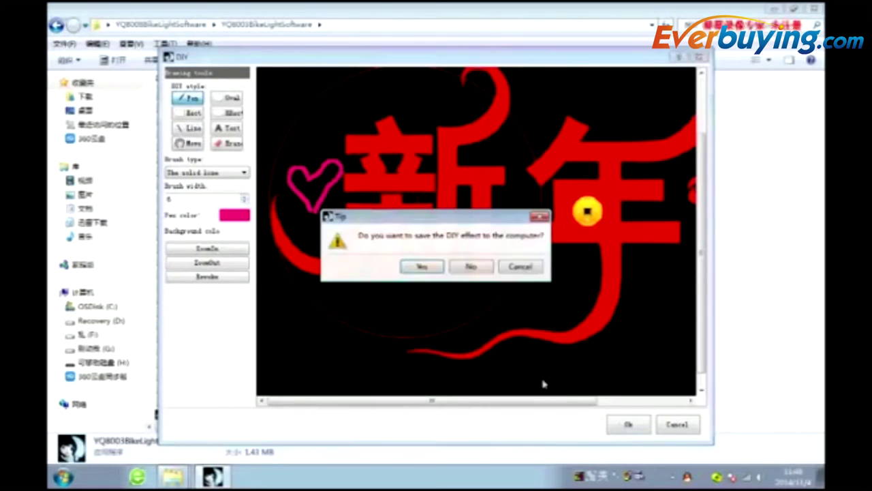
left_click(471, 268)
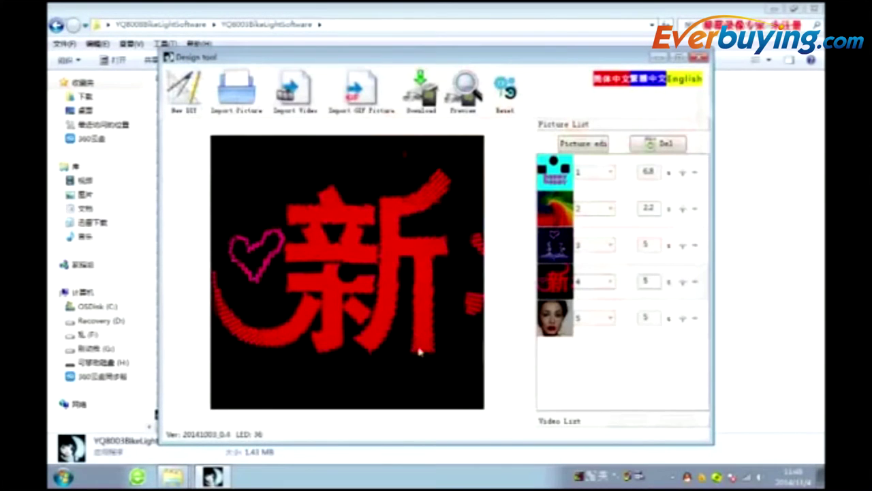
left_click(672, 476)
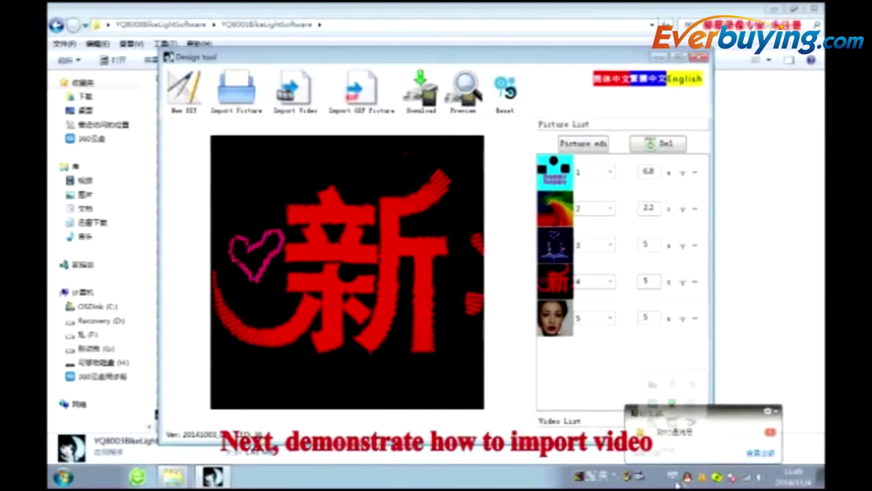
left_click(673, 476)
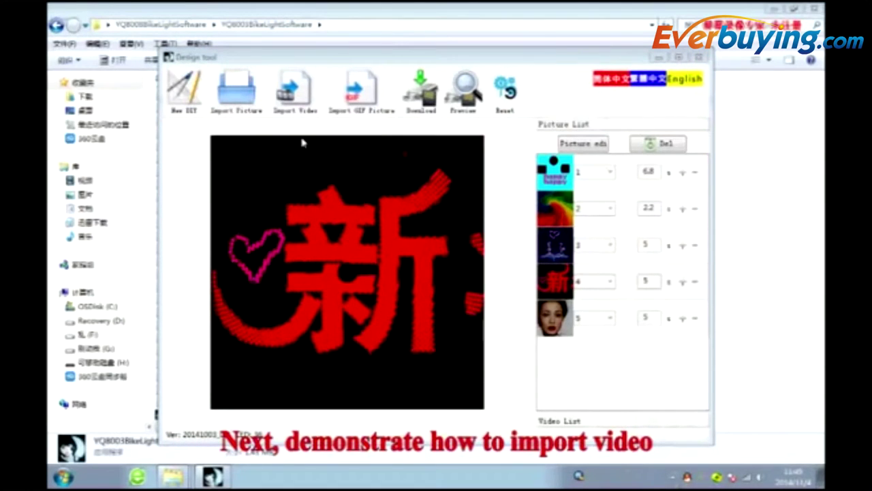
Open the dangerous MP4 for video import from the video folder on removable disk H:
left_click(294, 92)
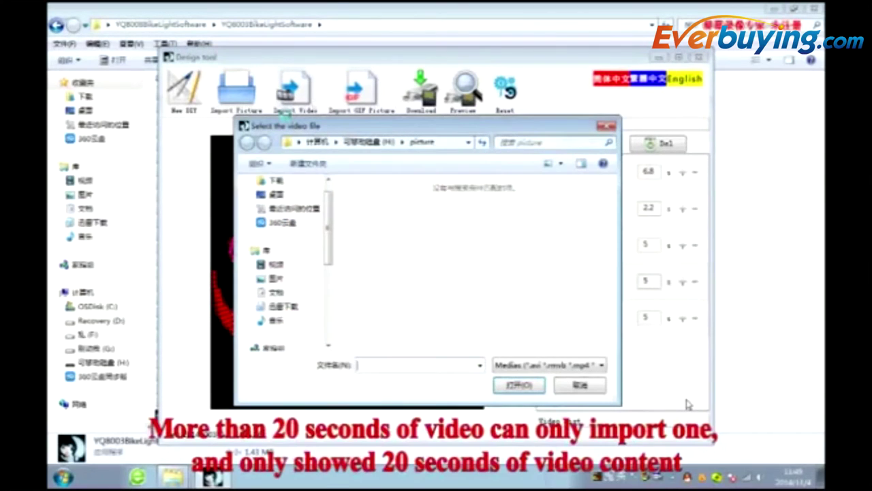
left_click_drag(329, 262, 332, 327)
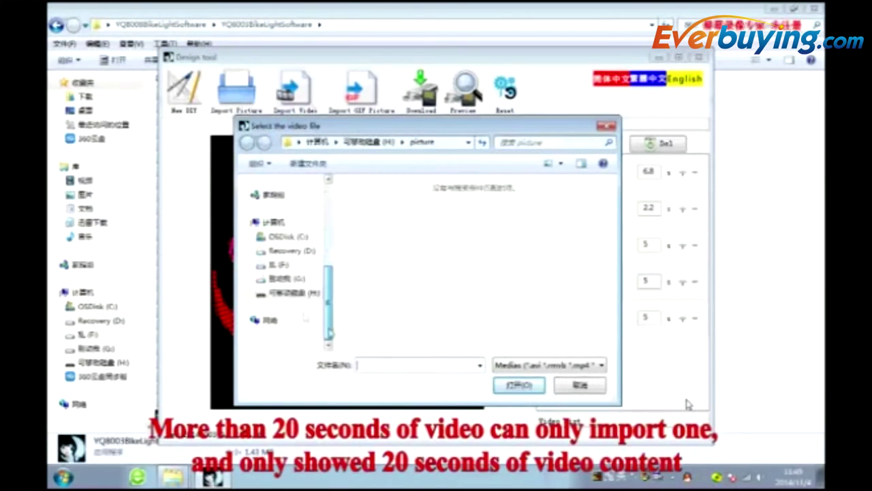
left_click(293, 292)
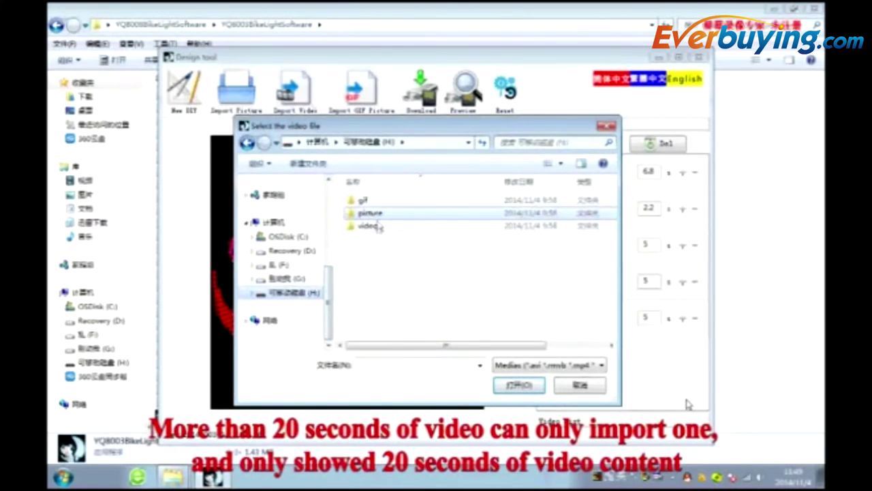
double_click(379, 228)
left_click(396, 200)
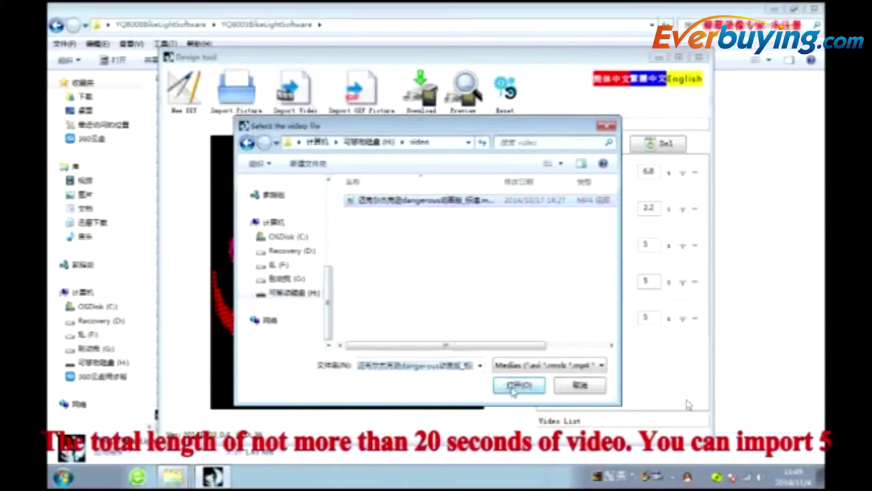
left_click(516, 385)
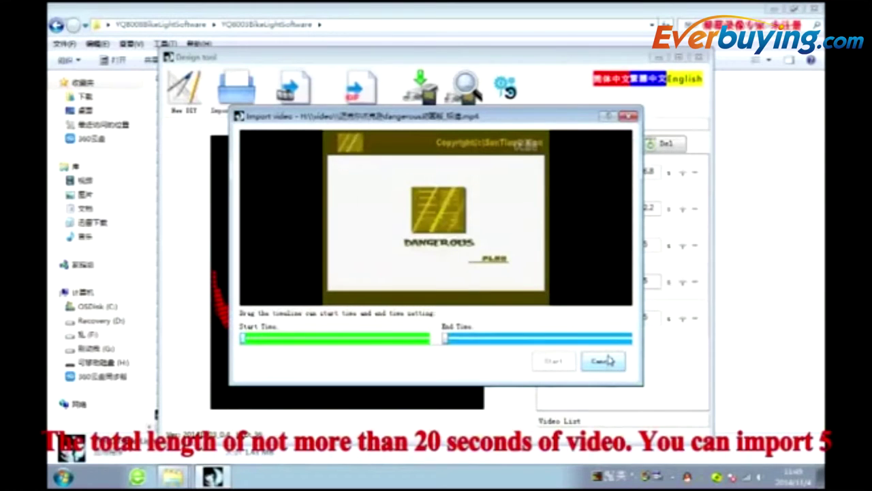
Enlarge the video frame, position the display circle around the middle dancer, and accept the display area
left_click(554, 361)
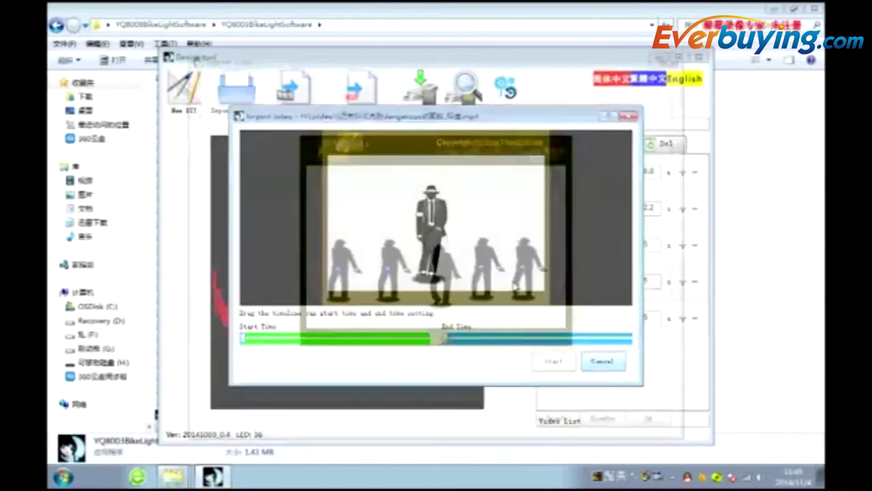
left_click(557, 418)
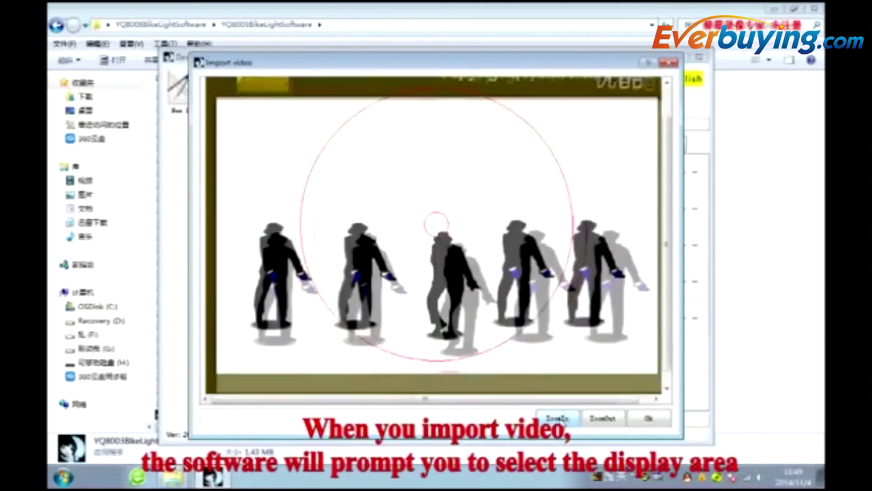
left_click_drag(502, 263, 505, 275)
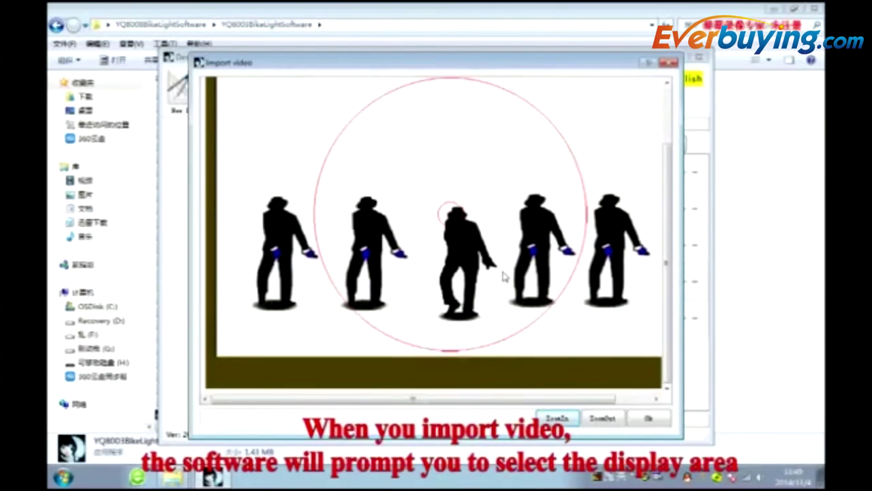
left_click(648, 418)
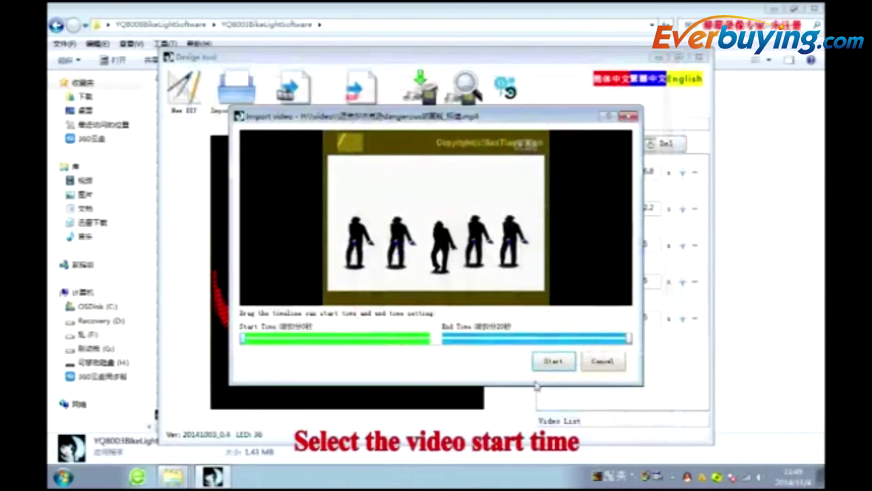
Import the 20-second segment starting at 40 seconds and ending at 1 minute, and select it in the Video List
left_click_drag(292, 348, 329, 349)
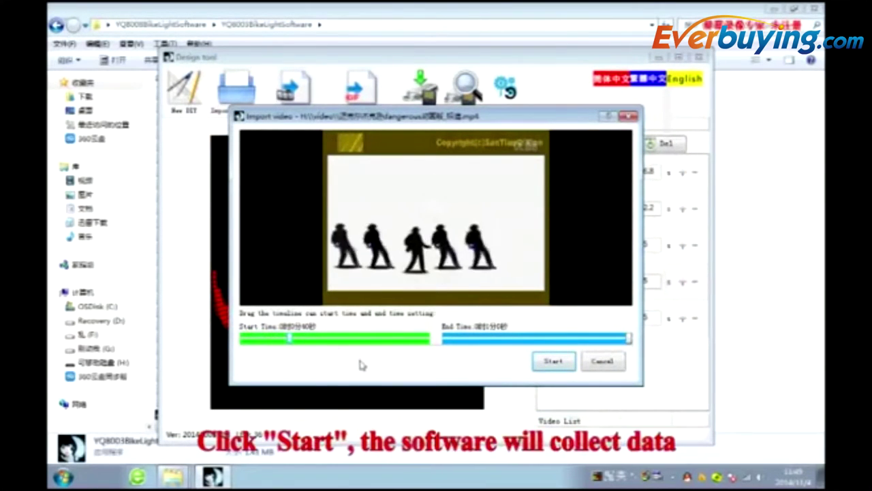
left_click(555, 365)
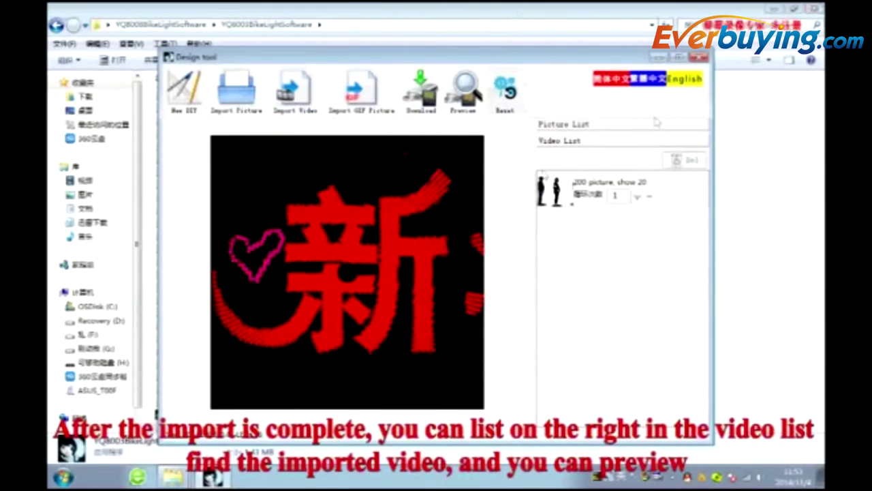
left_click(551, 204)
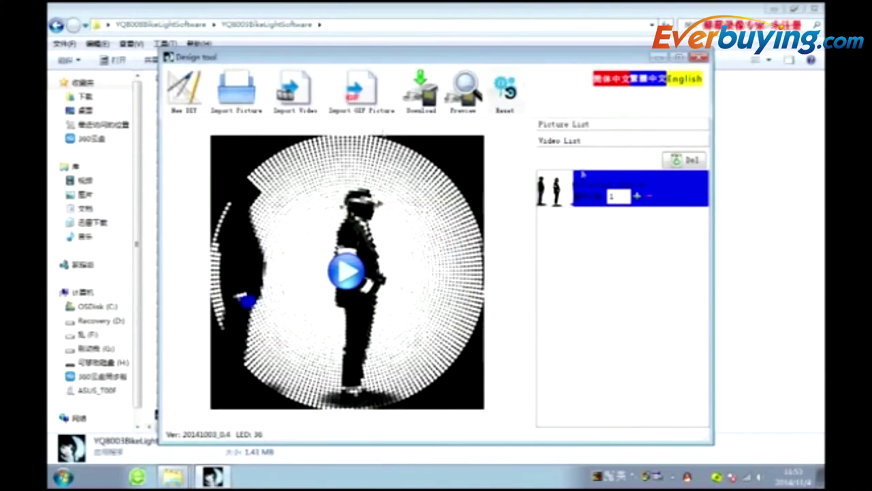
Review the picture and video lists and download their contents to disk H: in Picture And Video mode
left_click(563, 126)
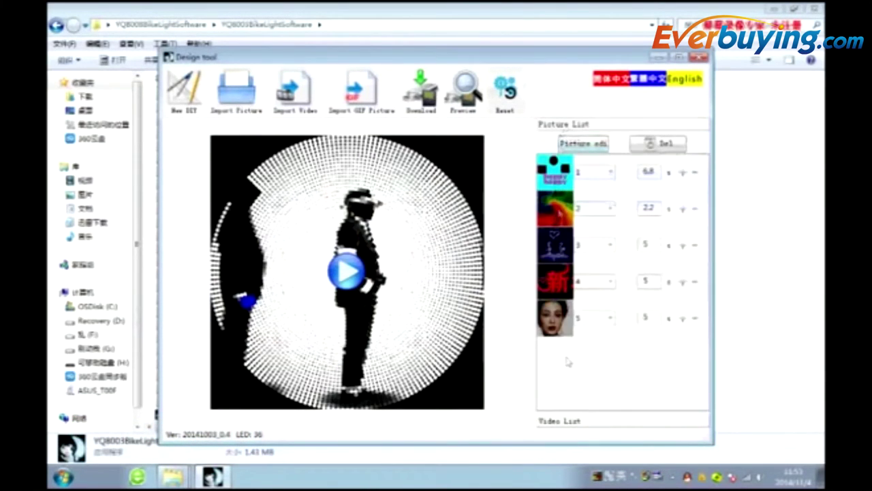
left_click(555, 421)
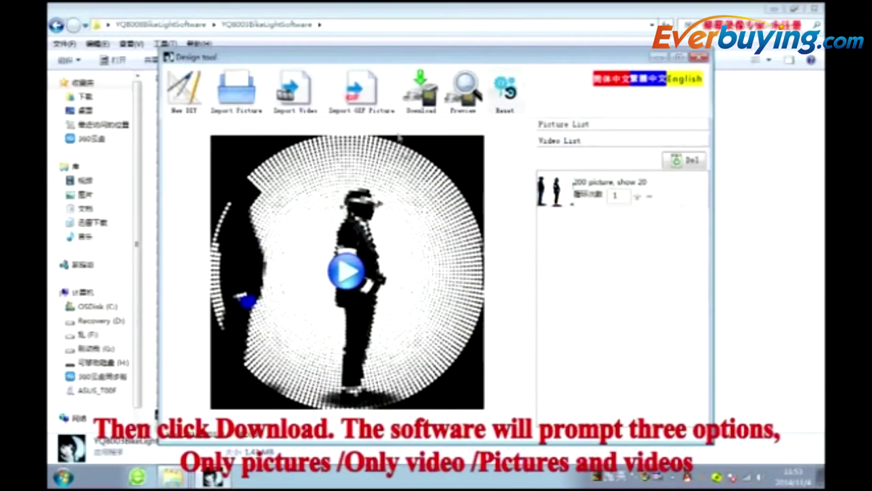
left_click(417, 95)
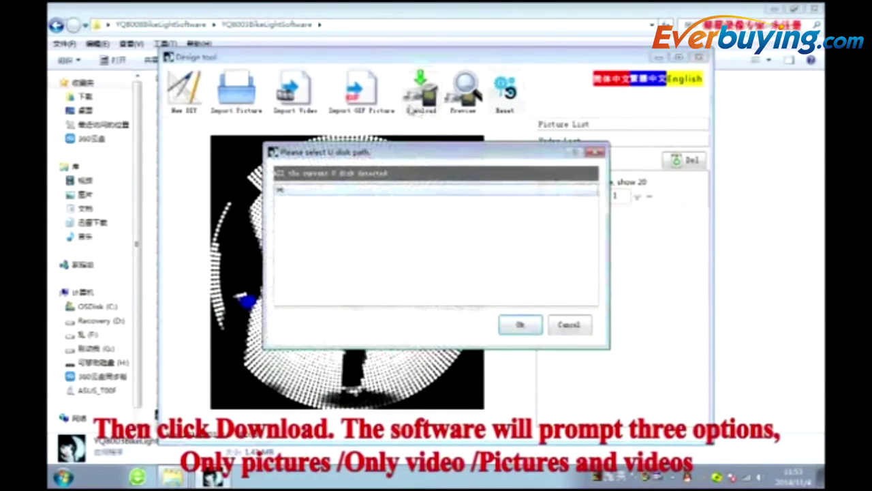
left_click(513, 324)
left_click(538, 227)
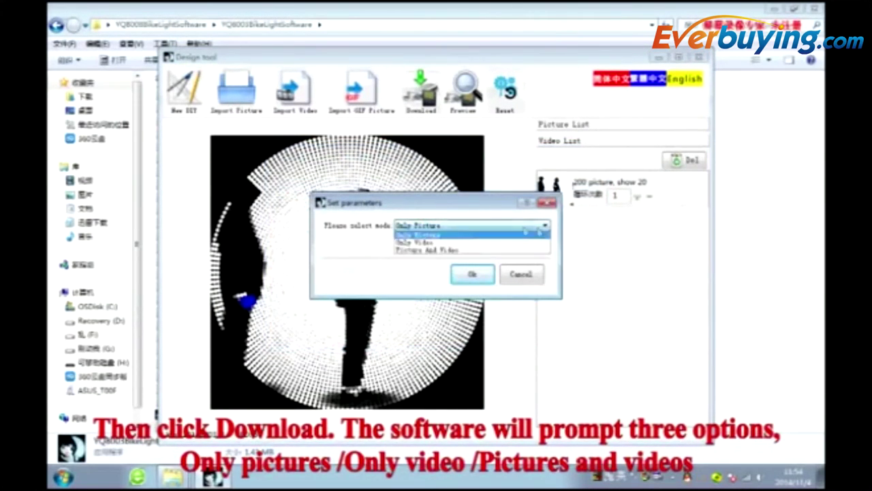
left_click(427, 249)
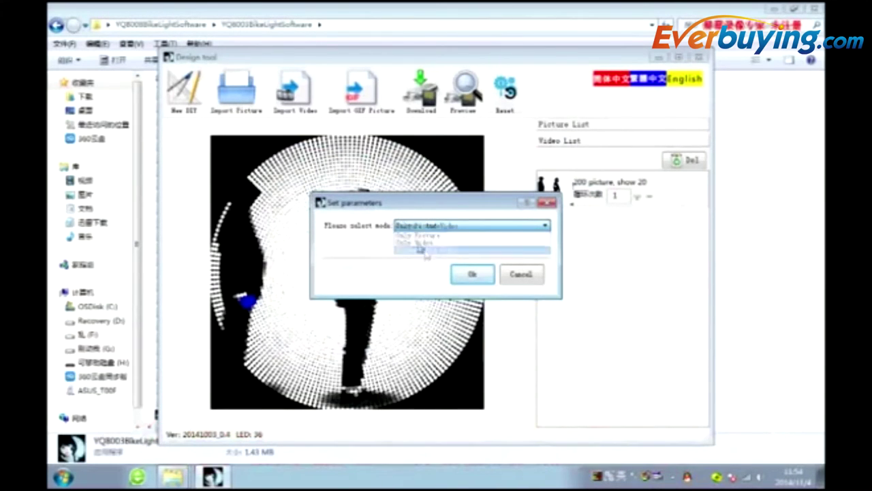
left_click(471, 273)
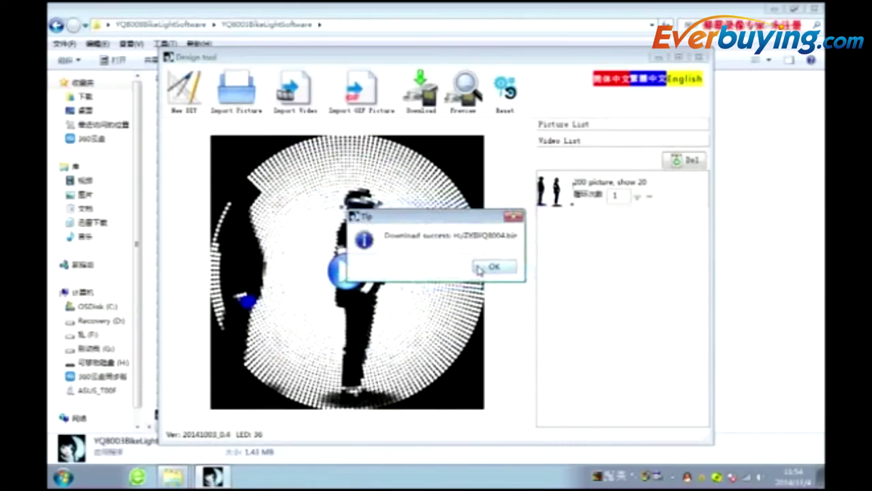
left_click(482, 269)
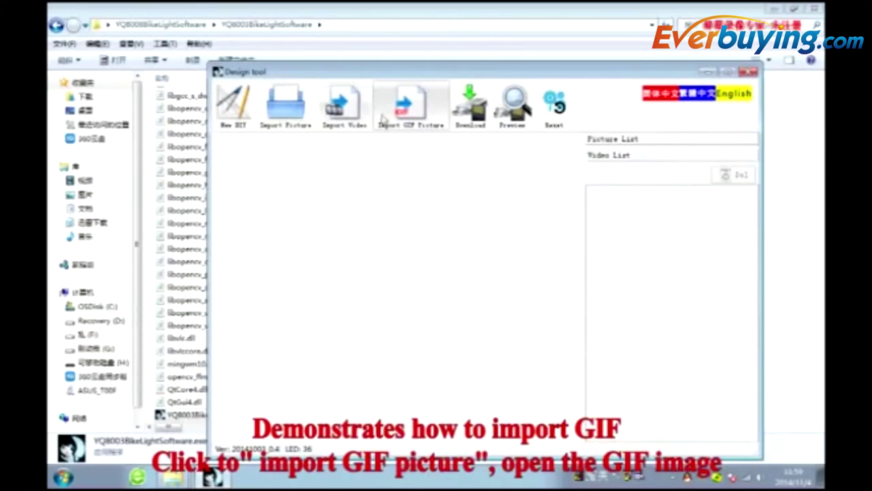
Browse the gif folder with large thumbnails and open the brown dog image QQ图片20141016192223.gif for GIF import
left_click(406, 116)
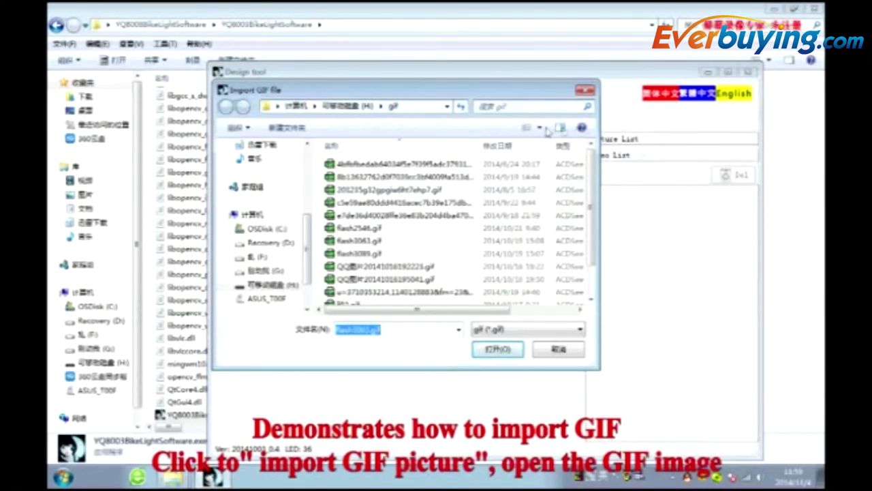
left_click(543, 128)
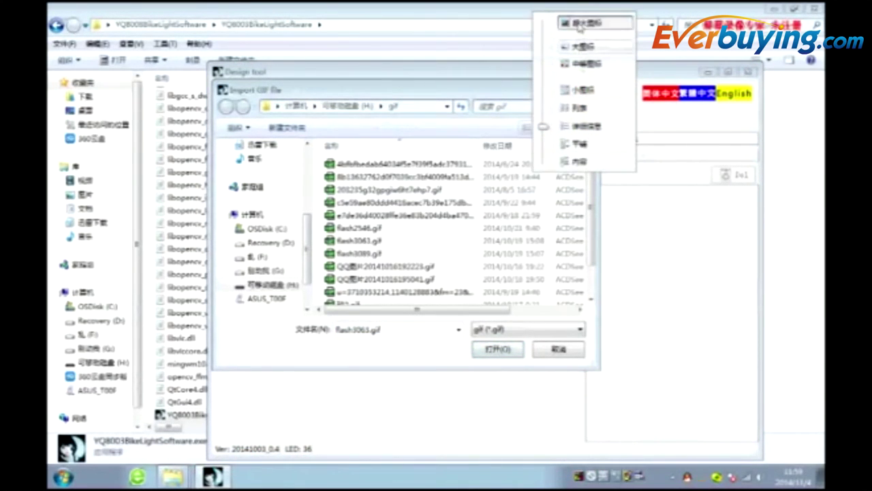
left_click(583, 48)
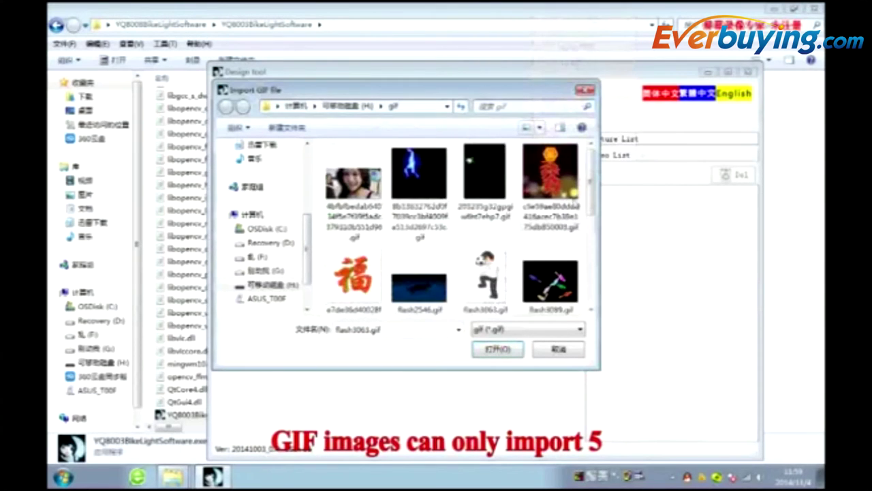
left_click_drag(587, 178, 575, 256)
left_click(350, 190)
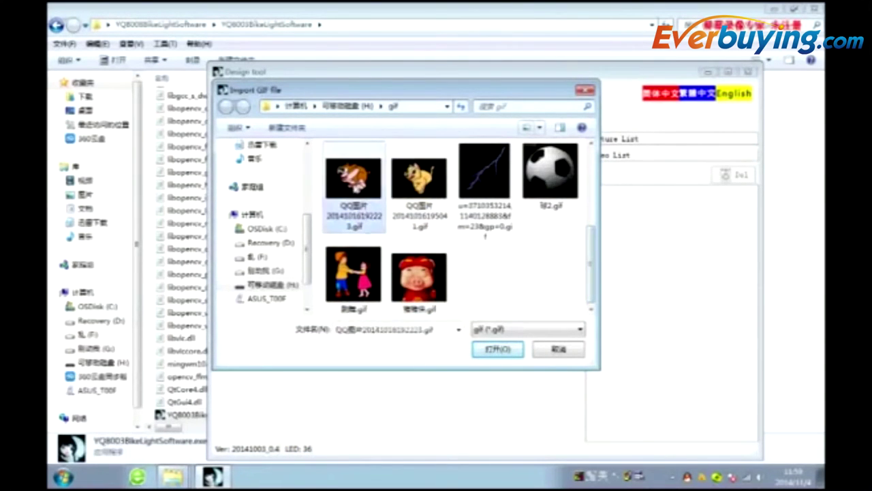
left_click(497, 348)
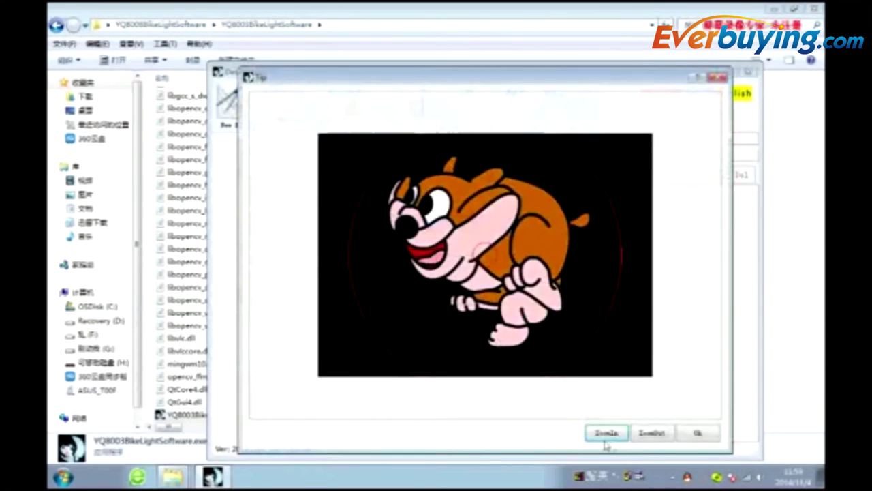
Enlarge the dog GIF to fill the display circle and import it
left_click(605, 436)
left_click(644, 436)
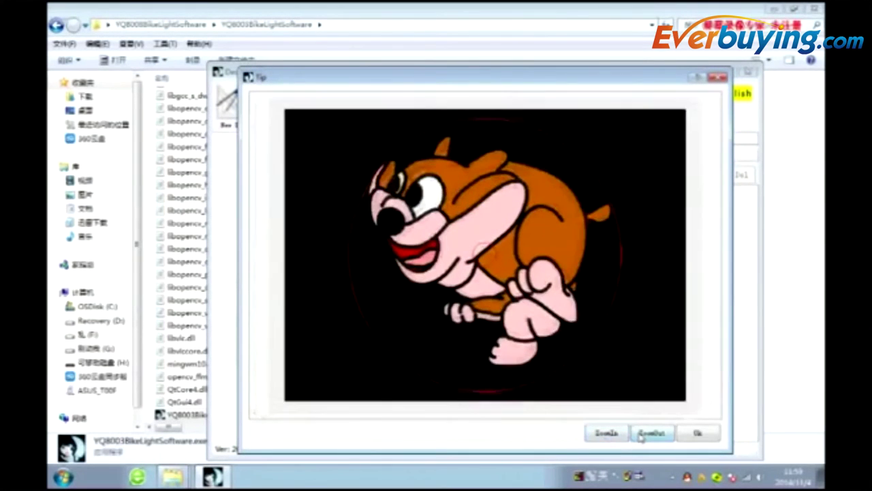
left_click(610, 434)
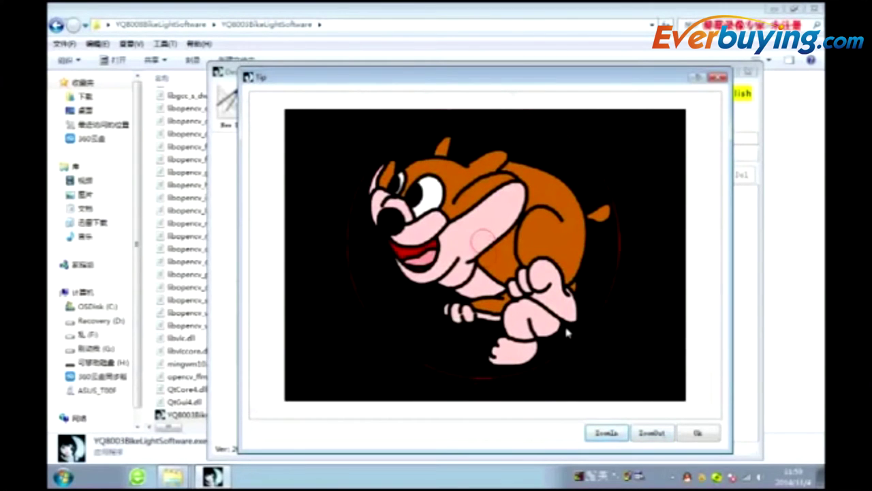
left_click(695, 432)
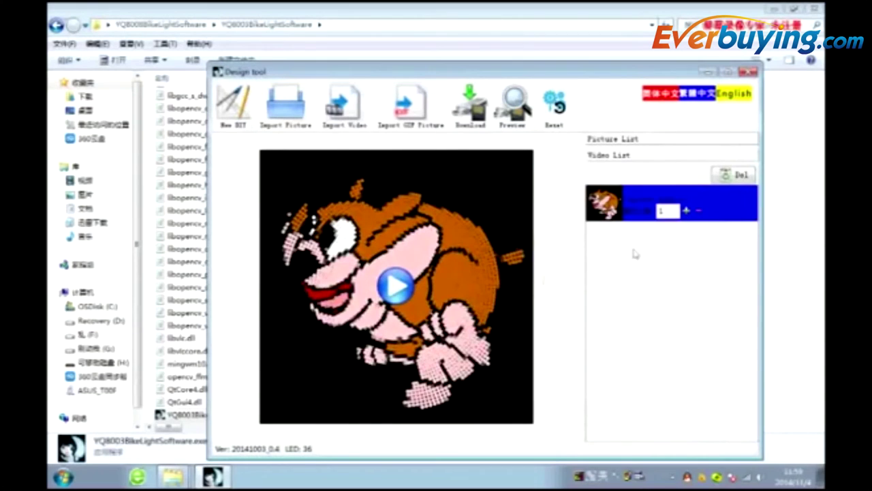
Play and stop the dog animation's preview and increase its loop count
left_click(428, 304)
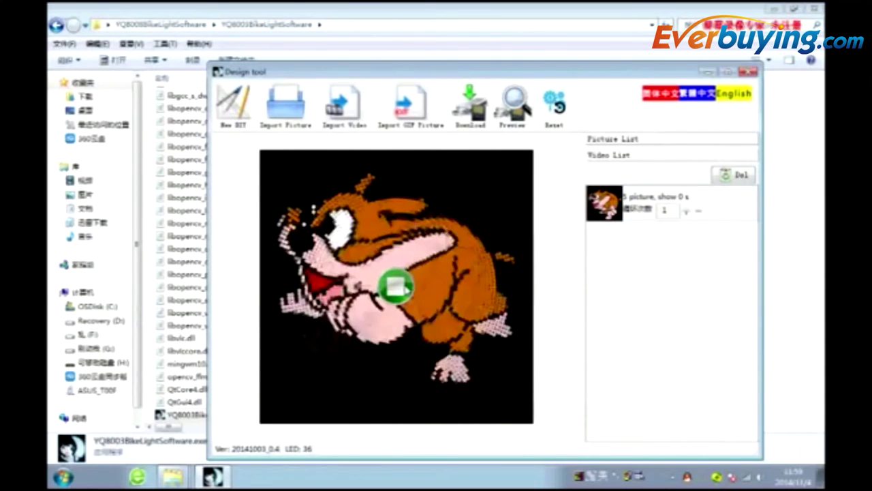
left_click(407, 291)
left_click(687, 211)
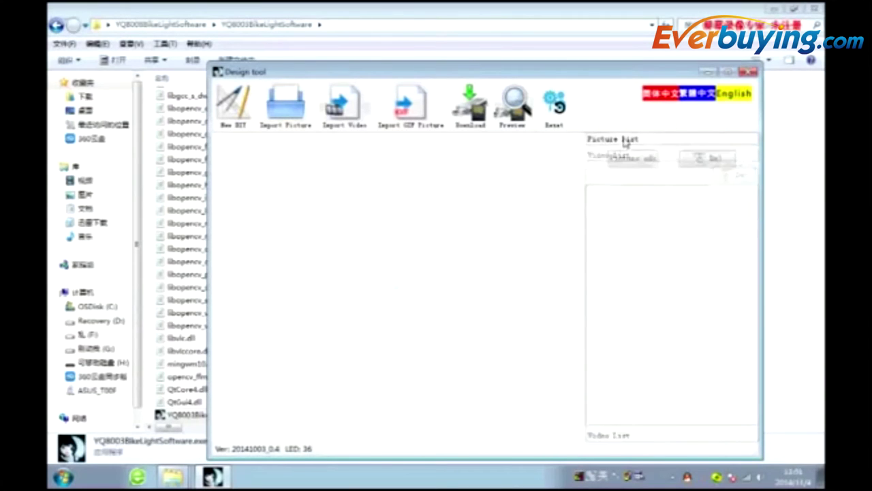
Load the downloaded content from the U disk with Preview and check both the video and picture lists
left_click(611, 439)
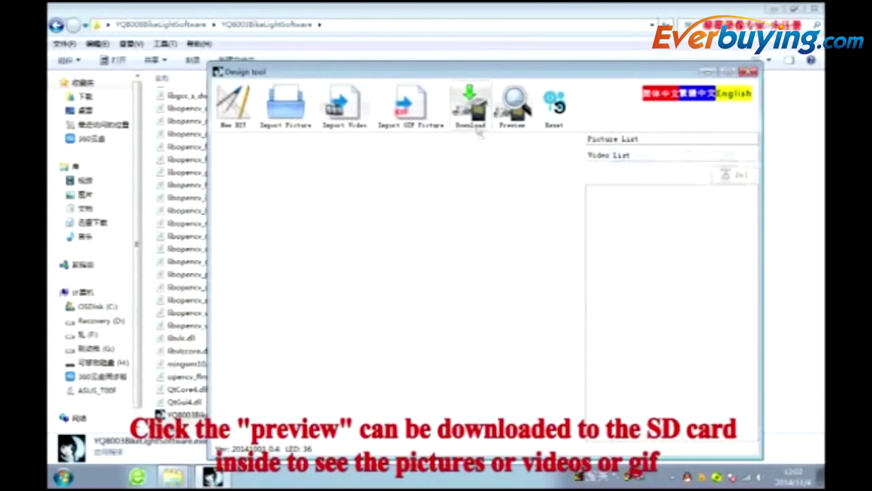
left_click(477, 128)
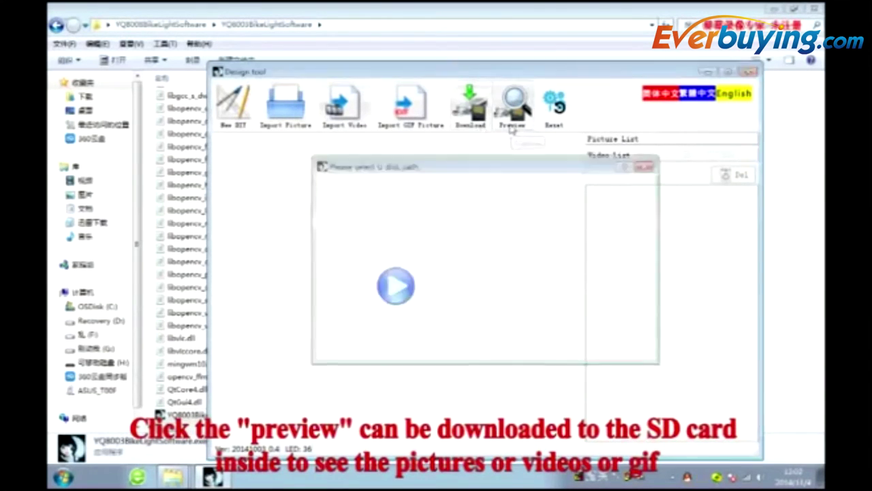
left_click(569, 339)
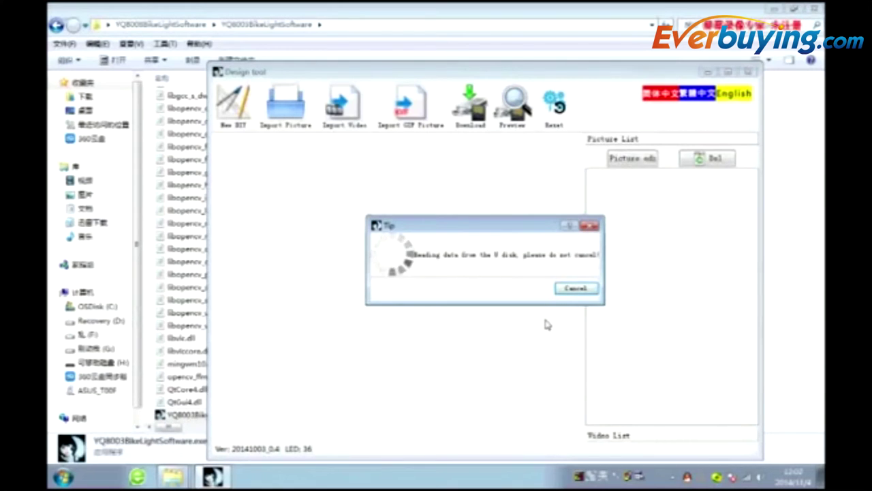
left_click(610, 437)
left_click(613, 139)
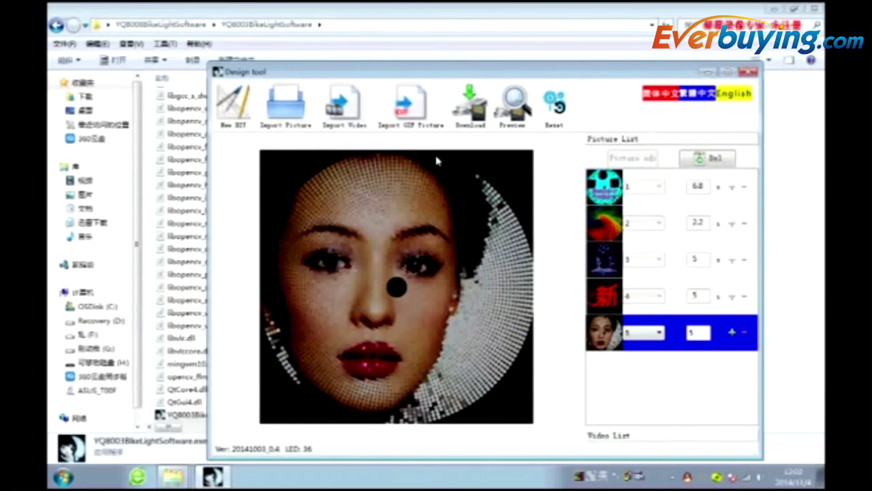
Delete all five loaded pictures from the Picture List
left_click(713, 162)
left_click(712, 162)
left_click(713, 162)
left_click(713, 163)
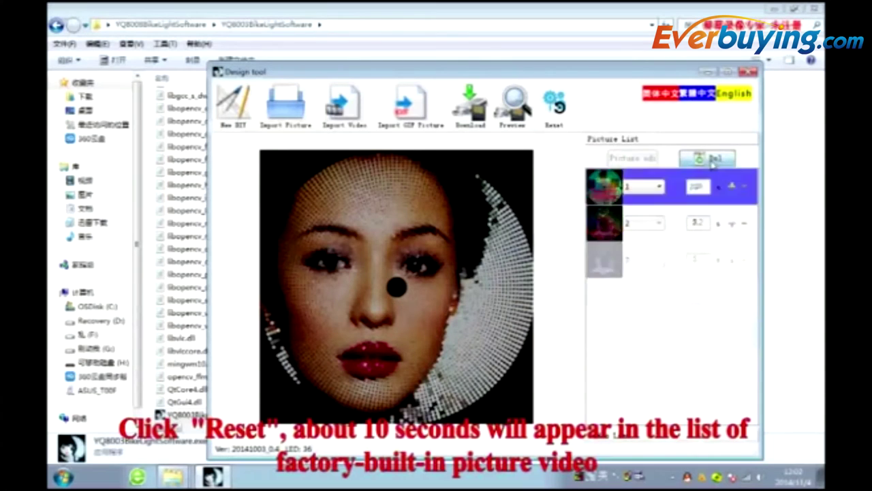
left_click(713, 162)
Delete all the loaded content from the Video List
left_click(638, 429)
left_click(640, 205)
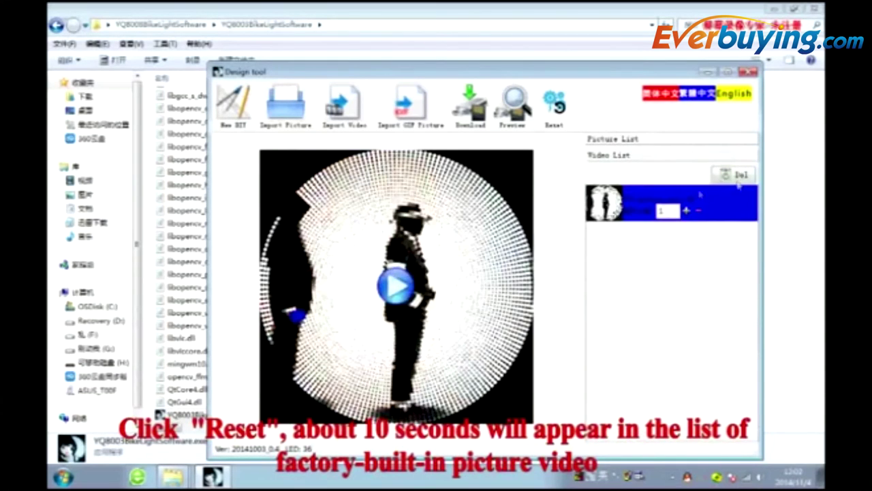
left_click(739, 179)
Restore the factory built-in content with Reset and check both the picture and video lists
left_click(510, 116)
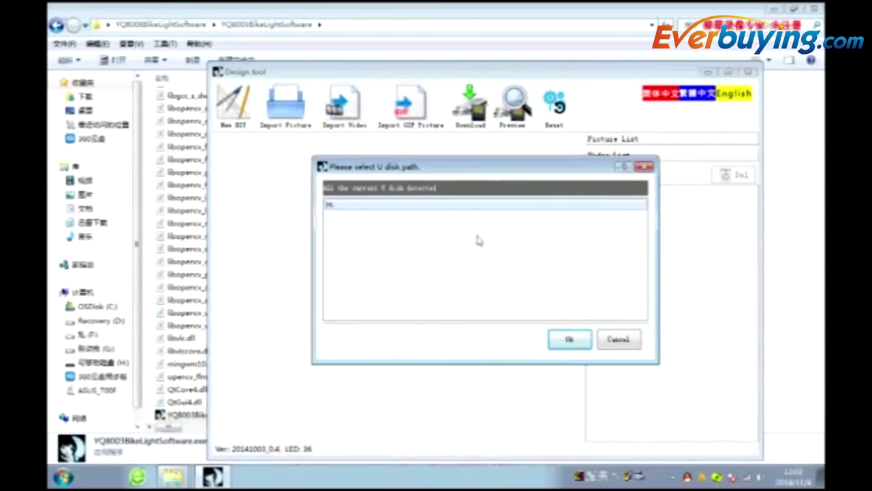
left_click(643, 167)
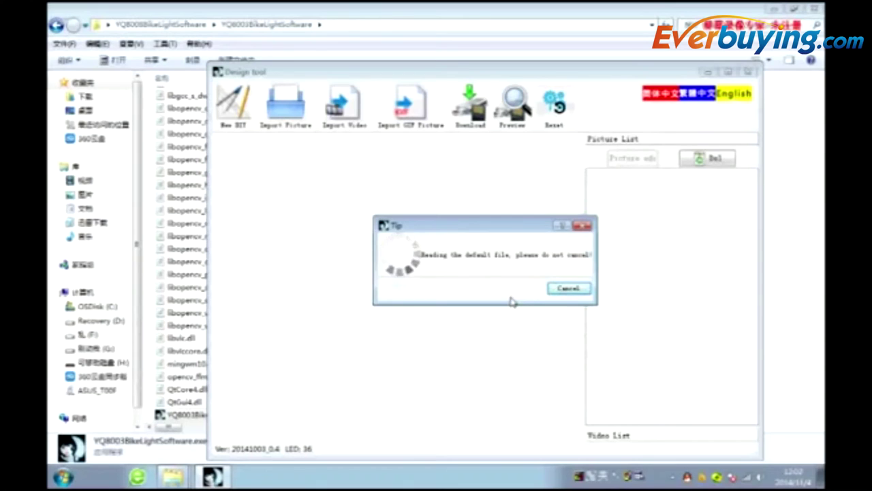
left_click(632, 436)
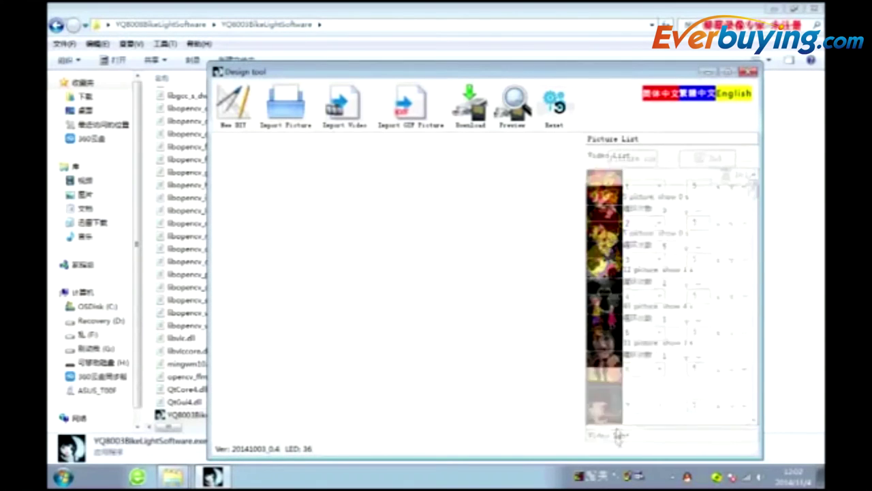
left_click(616, 141)
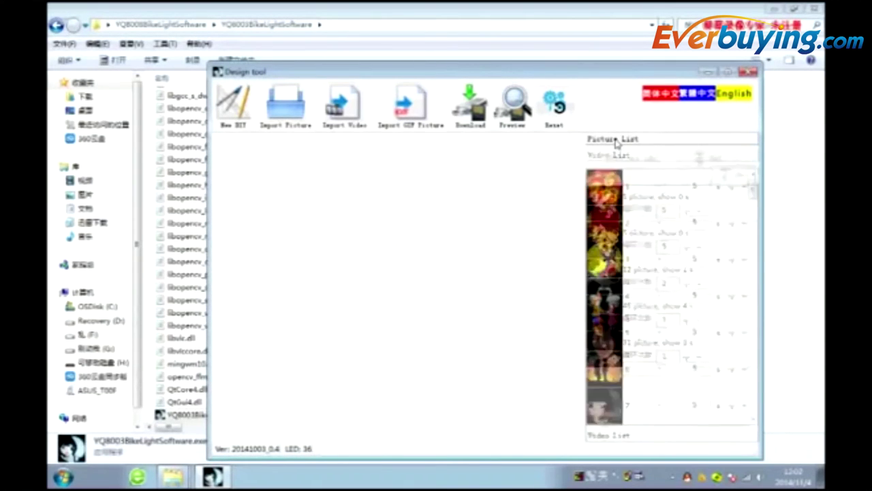
left_click_drag(750, 193, 750, 173)
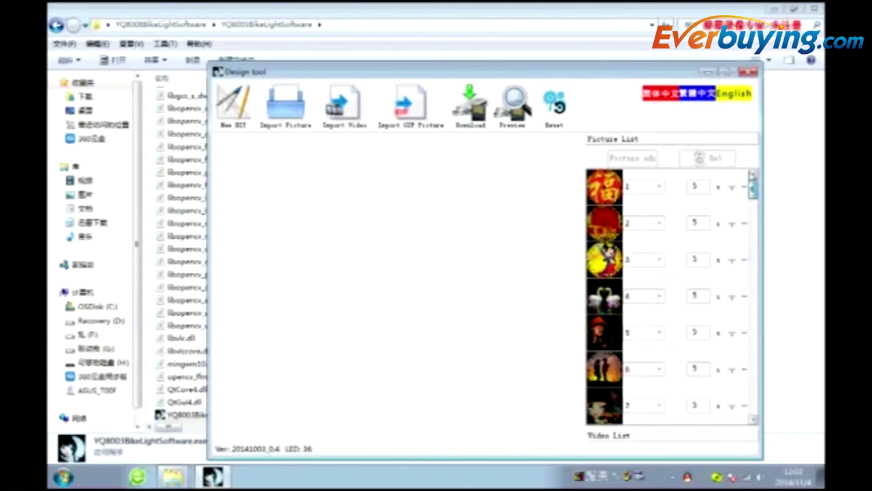
left_click(621, 436)
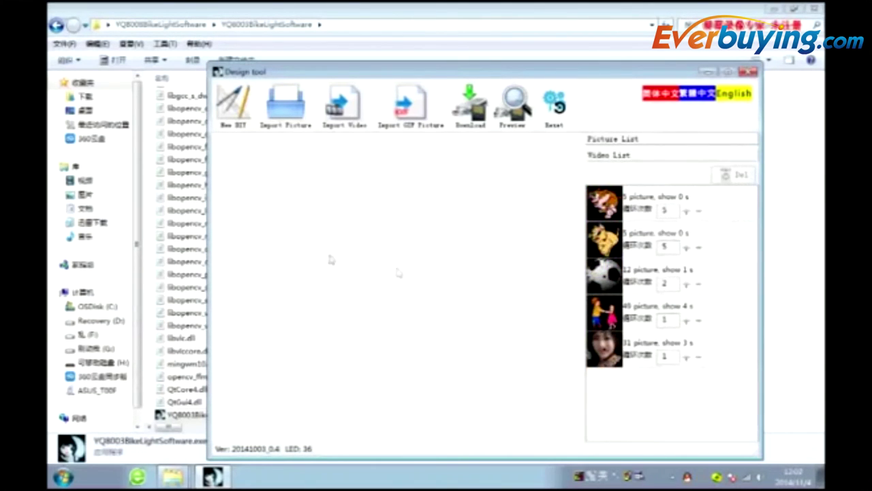